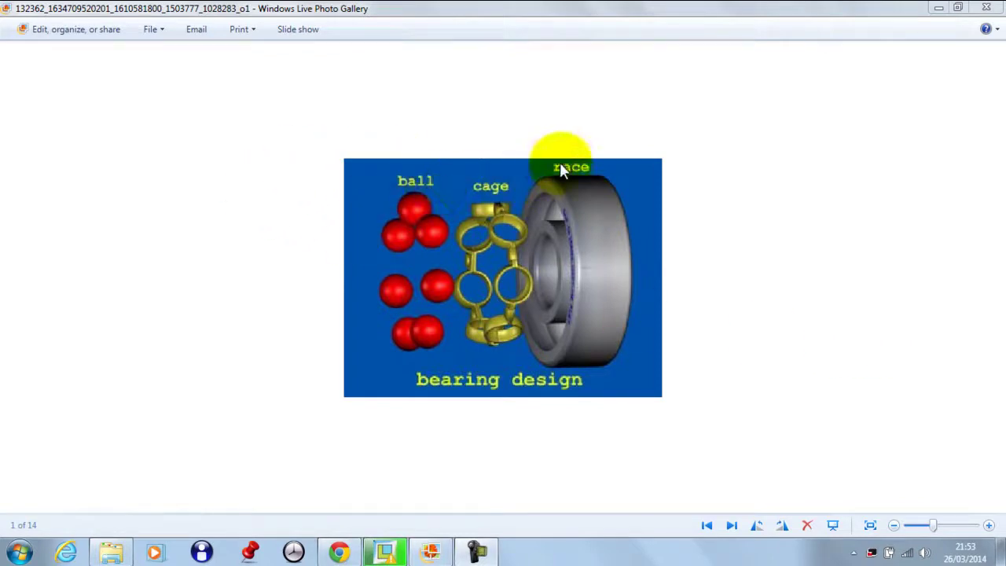
# Create a new assembly file in Creo Parametric.
pyautogui.click(386, 550)
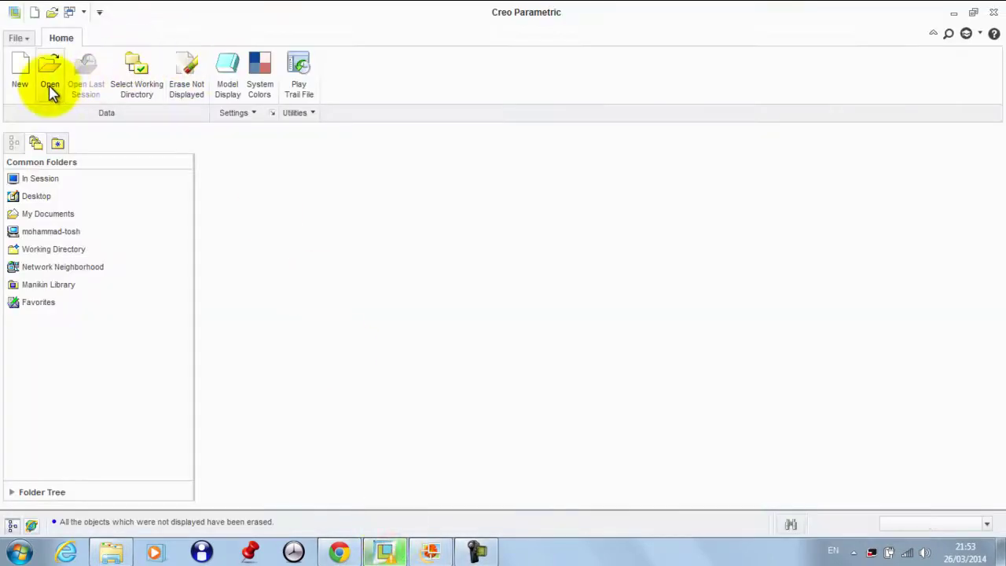
pyautogui.click(20, 78)
pyautogui.click(455, 212)
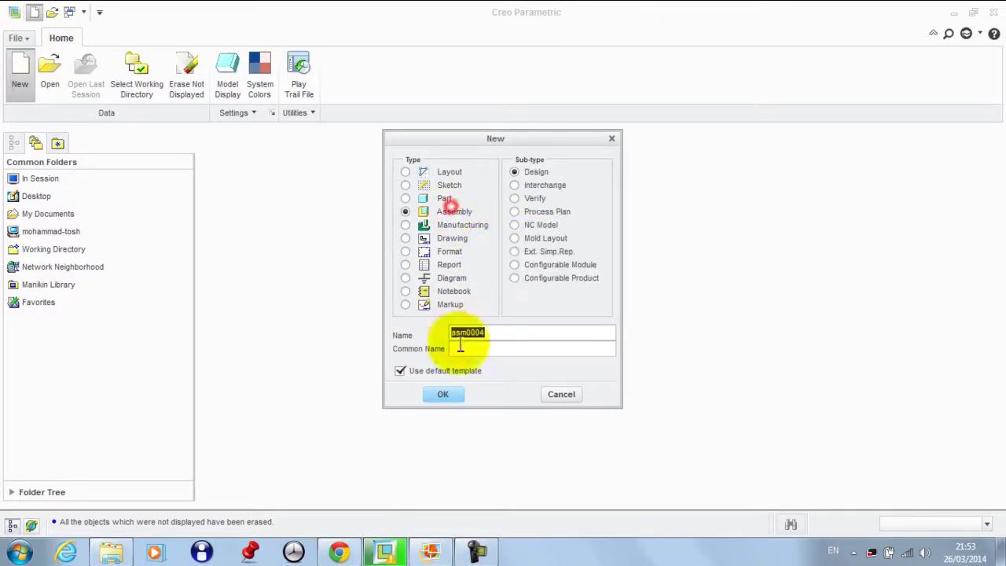
pyautogui.click(454, 394)
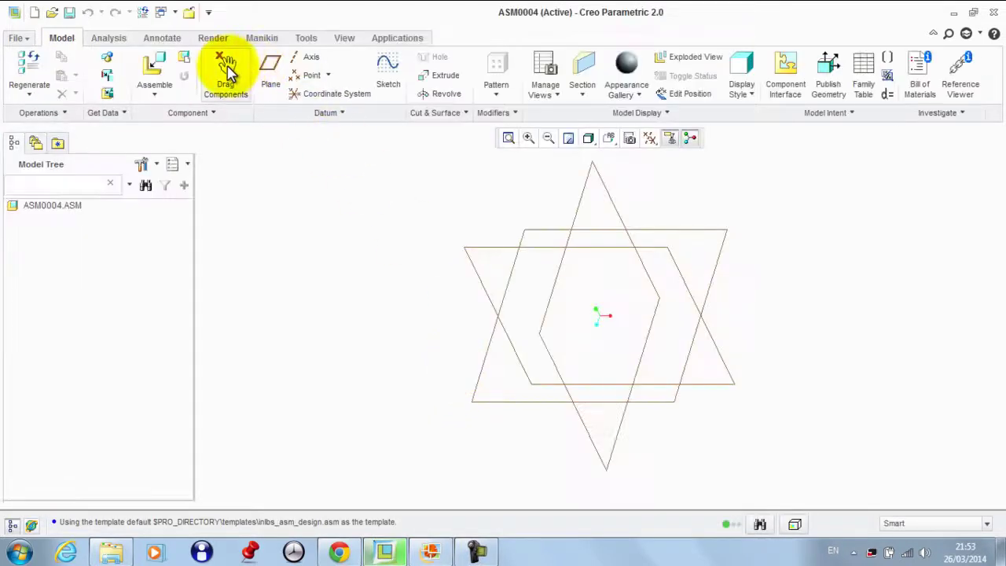
# Place the cage ring prt0004.prt at the Default position as a Rigid connection.
pyautogui.click(145, 74)
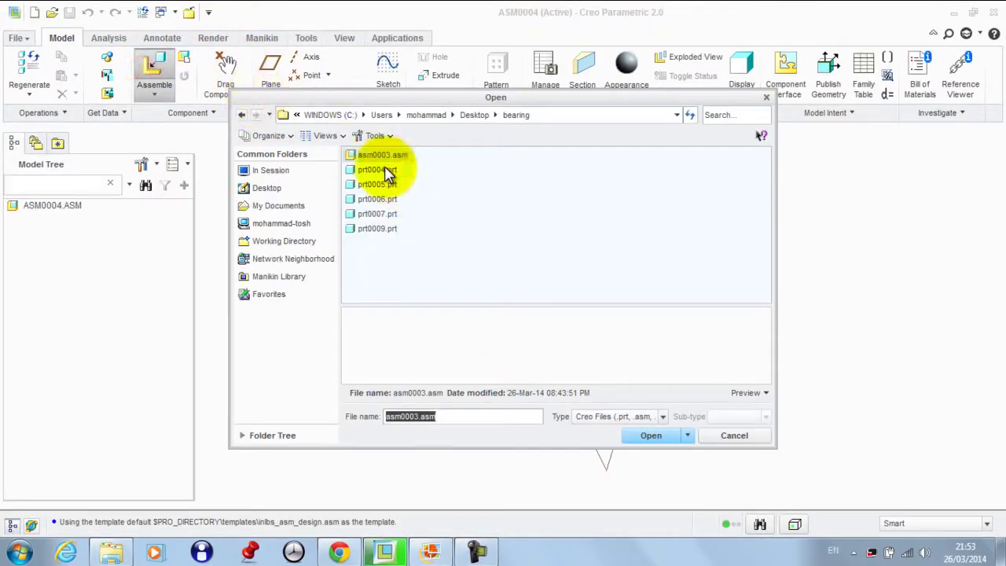
pyautogui.doubleClick(384, 168)
pyautogui.click(240, 74)
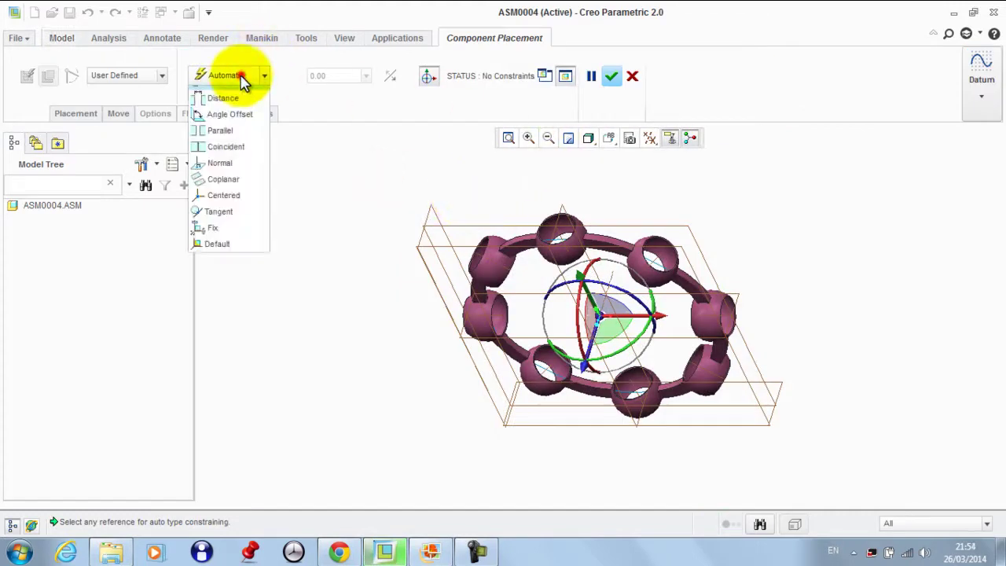
pyautogui.click(216, 257)
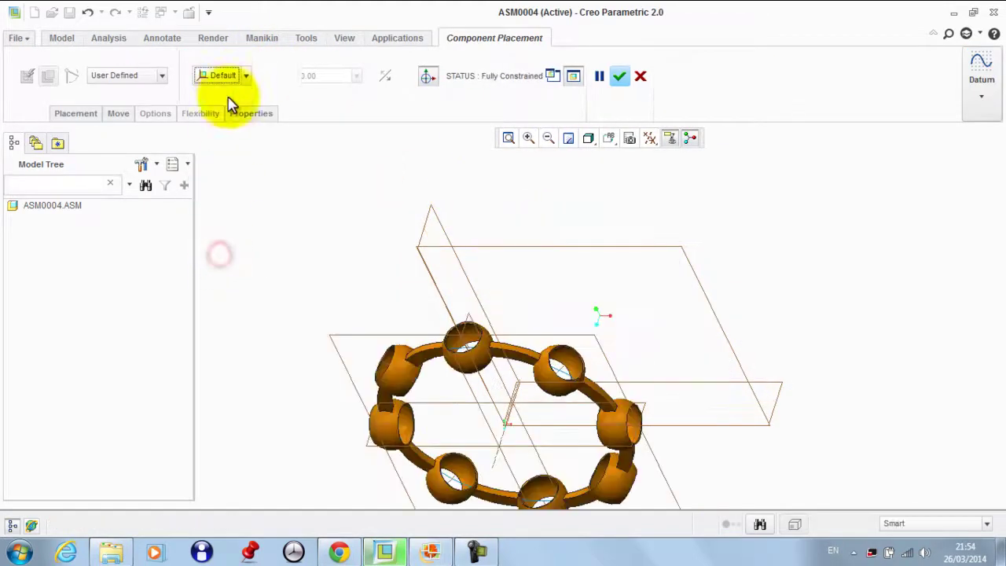
pyautogui.click(113, 105)
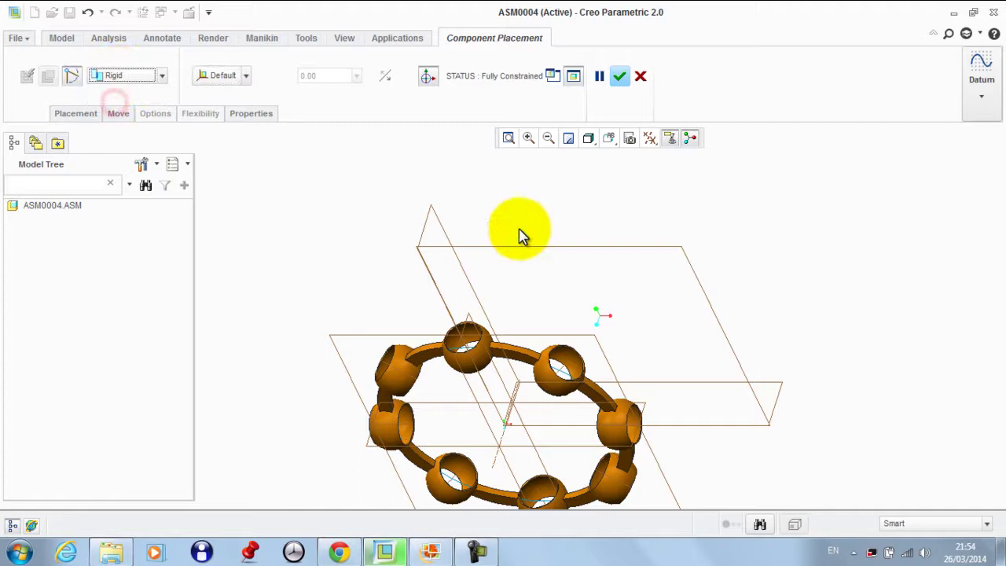
pyautogui.scroll(-3, 519, 235)
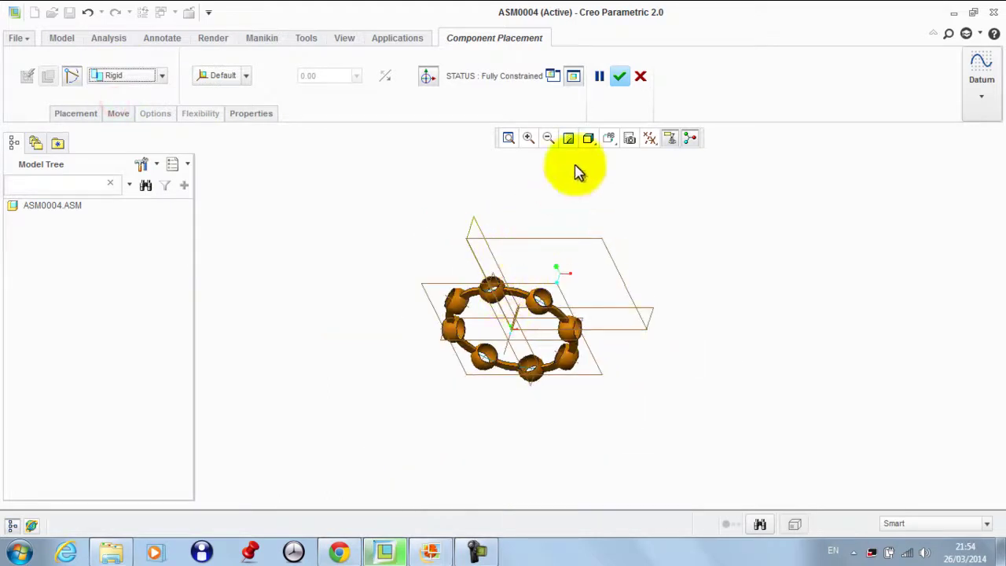
pyautogui.click(619, 76)
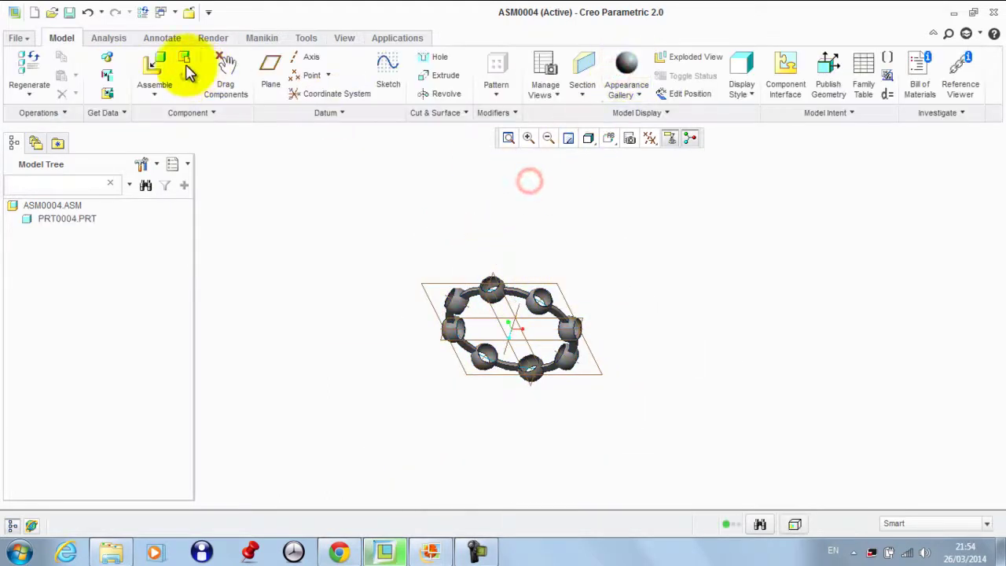
# Load the ball part prt0005.prt with datum planes and dragger handles hidden.
pyautogui.click(151, 67)
pyautogui.doubleClick(382, 185)
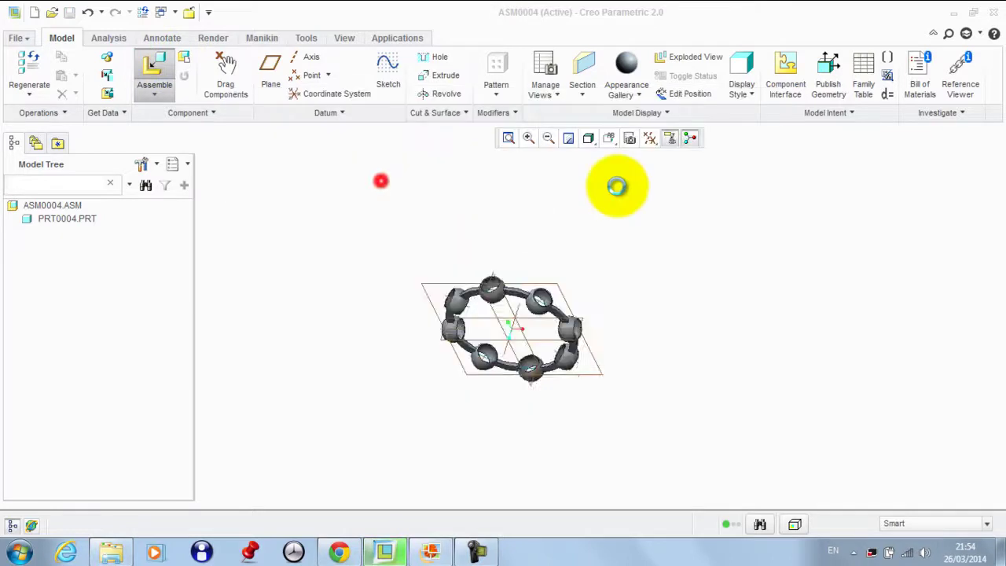
pyautogui.scroll(2, 633, 346)
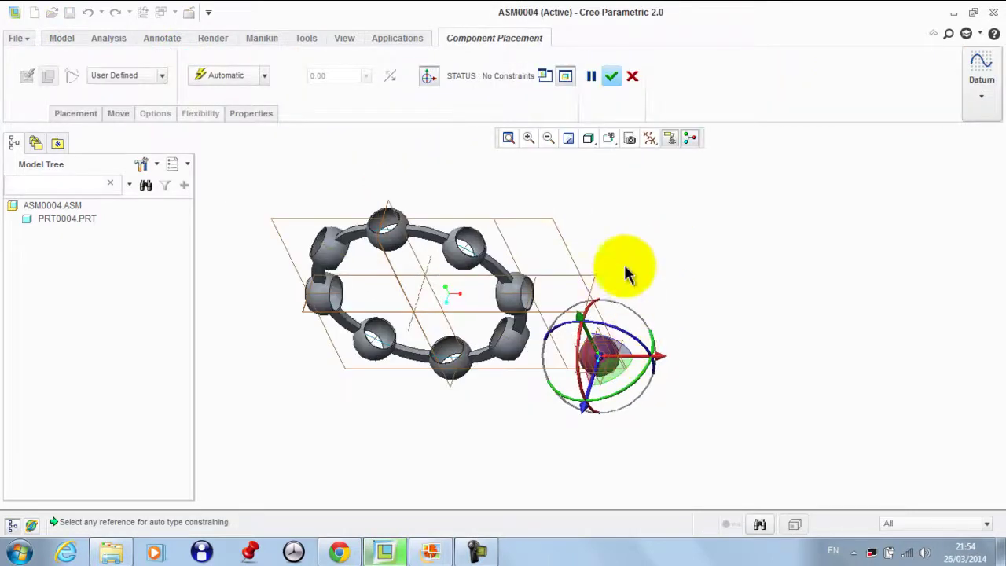
pyautogui.click(650, 139)
pyautogui.click(679, 237)
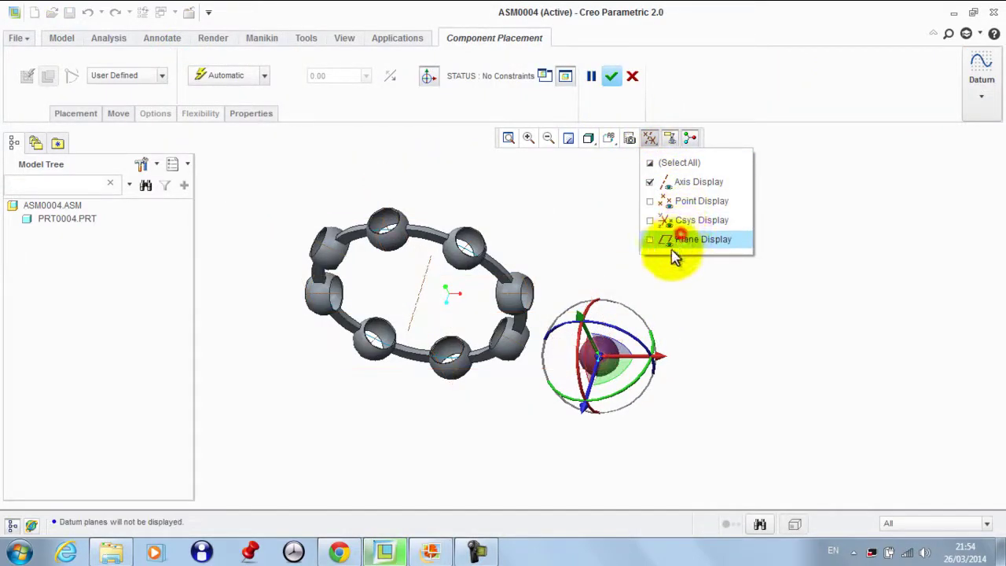
pyautogui.click(426, 79)
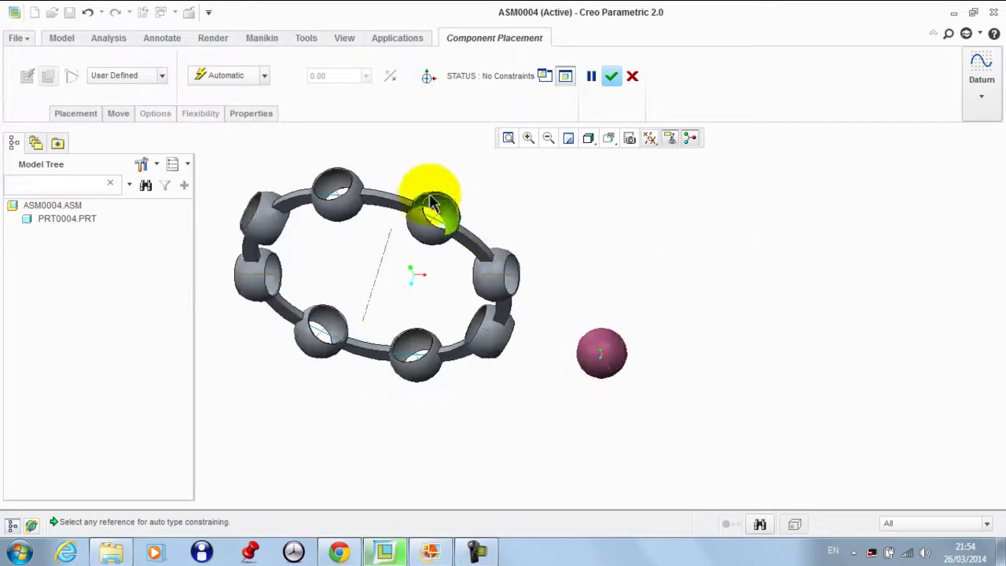
pyautogui.scroll(-3, 421, 200)
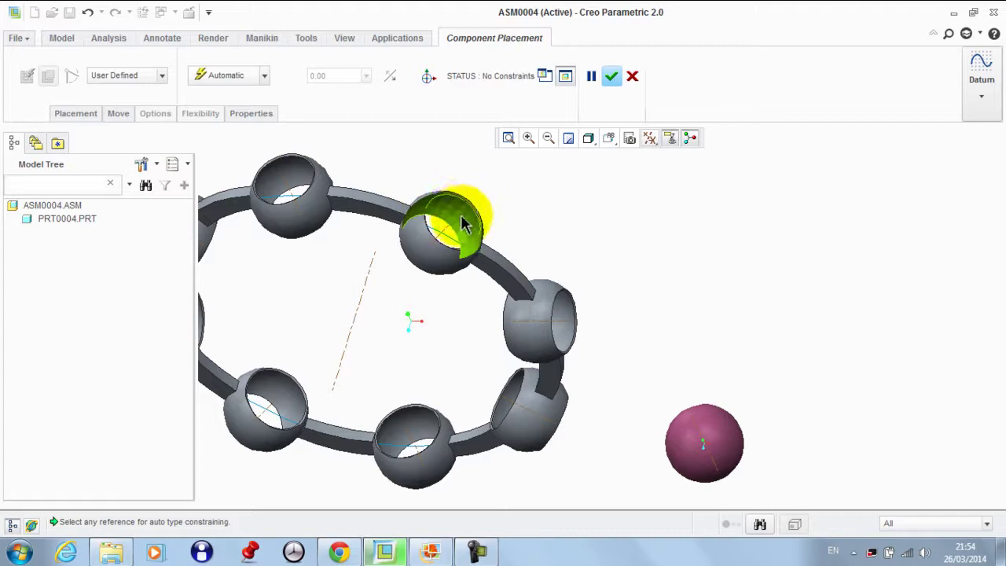
pyautogui.scroll(1, 461, 228)
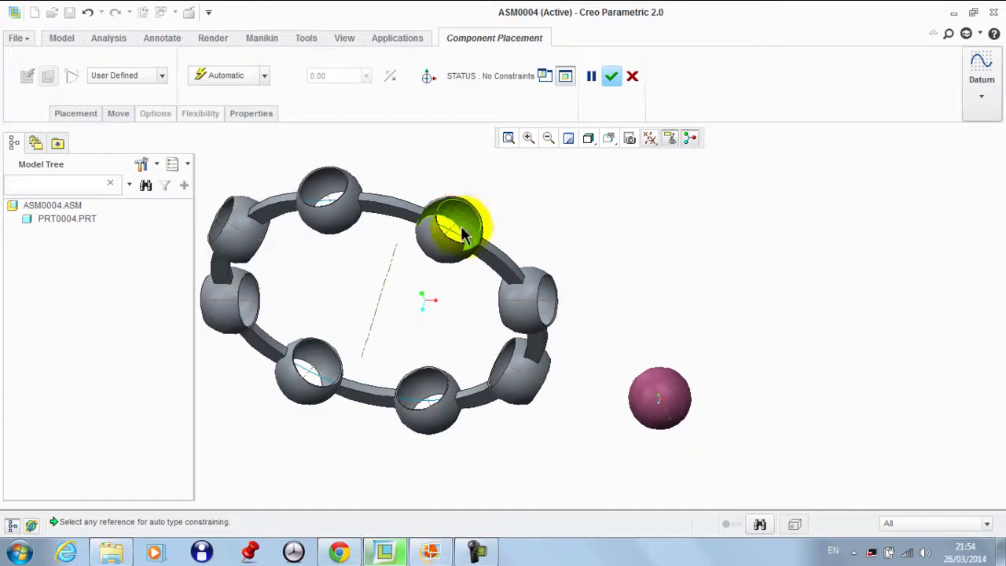
# Give the ball a Ball connection, its centre point coincident with a cage socket's datum point.
pyautogui.click(114, 75)
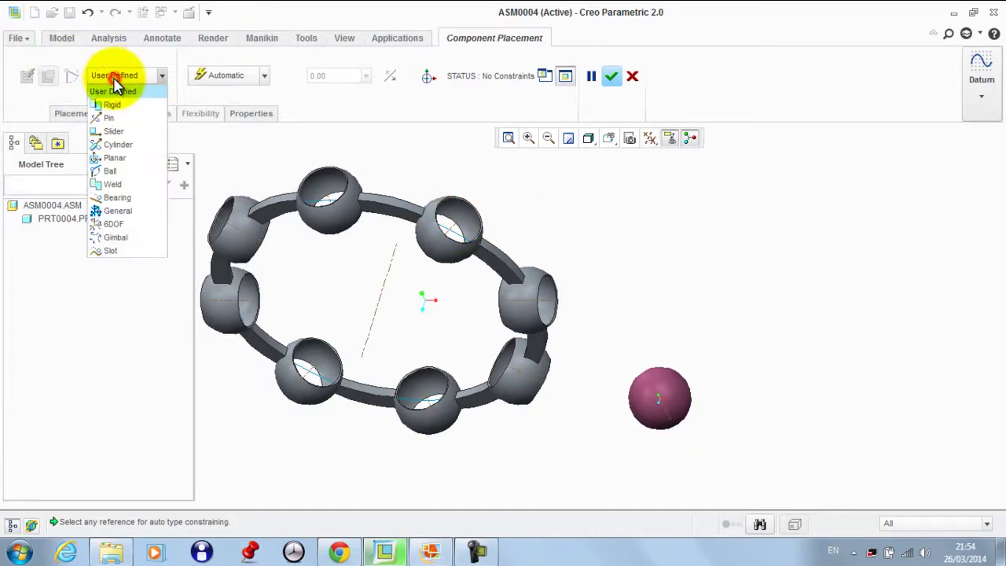
pyautogui.click(122, 171)
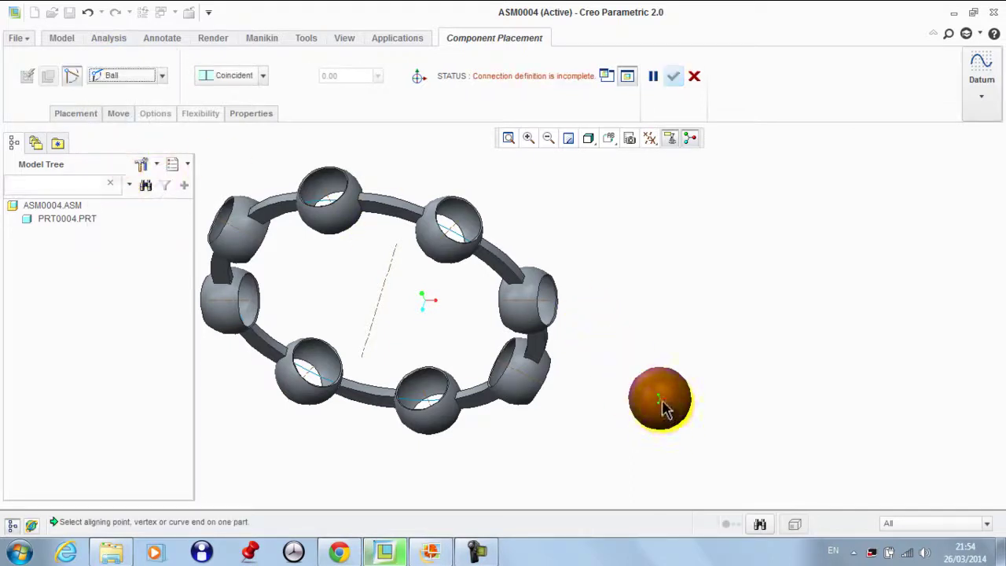
pyautogui.click(649, 139)
pyautogui.click(646, 202)
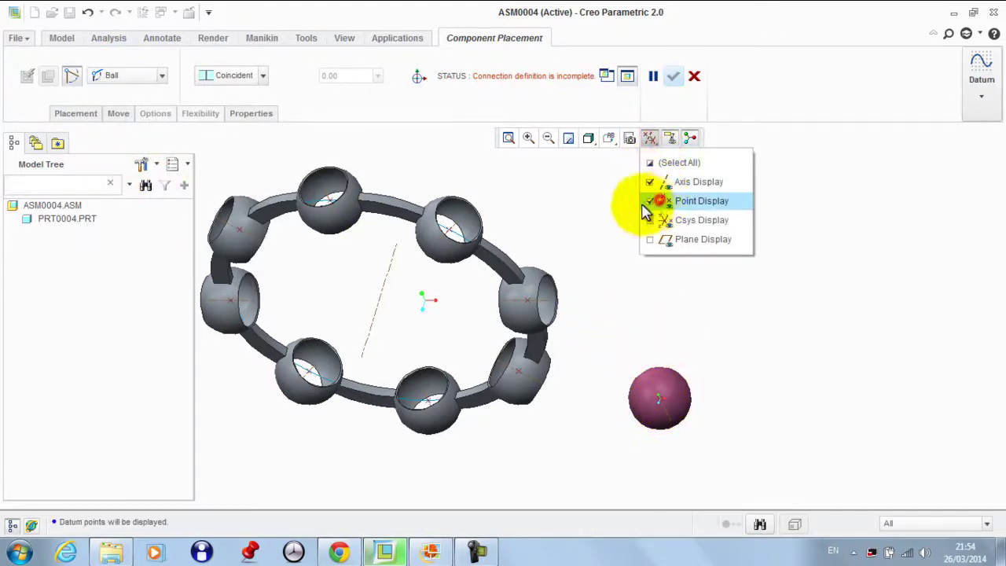
pyautogui.click(573, 189)
pyautogui.click(660, 402)
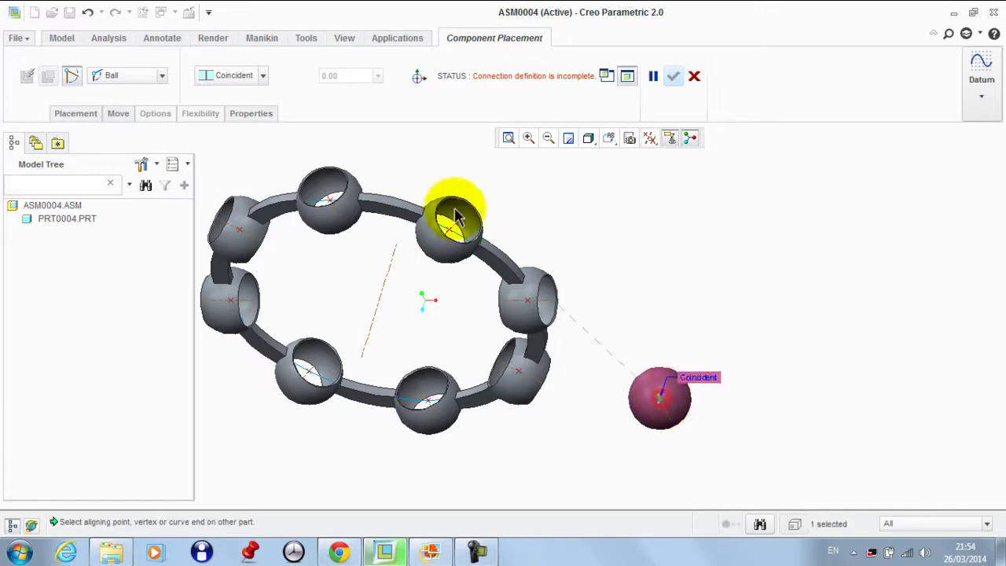
pyautogui.click(448, 229)
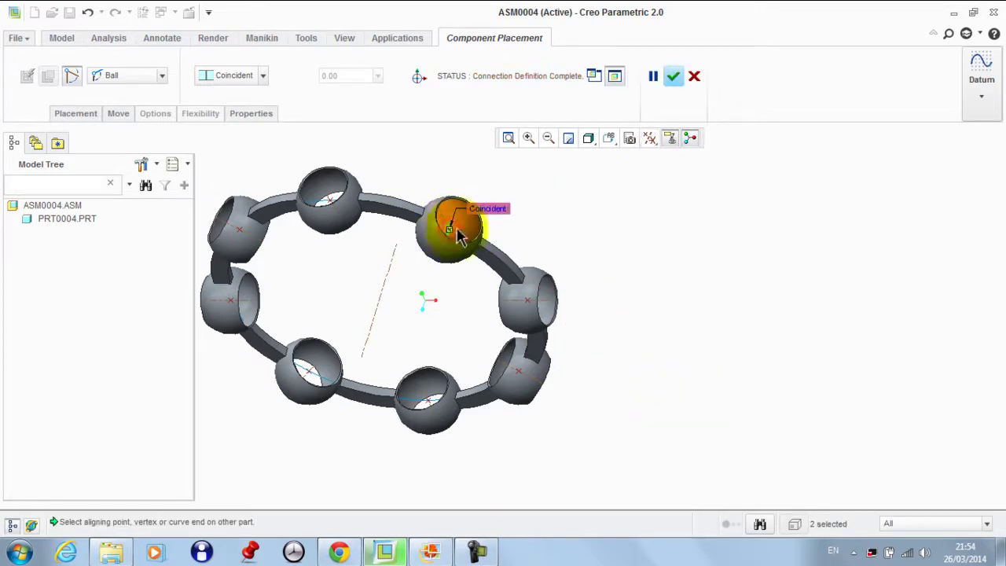
pyautogui.click(673, 76)
pyautogui.scroll(-2, 700, 279)
pyautogui.moveTo(696, 272); pyautogui.dragTo(681, 236, button='middle')
pyautogui.click(652, 141)
# Hide datum axes, then test-drag the PRT0005 ball within its cage socket.
pyautogui.click(666, 182)
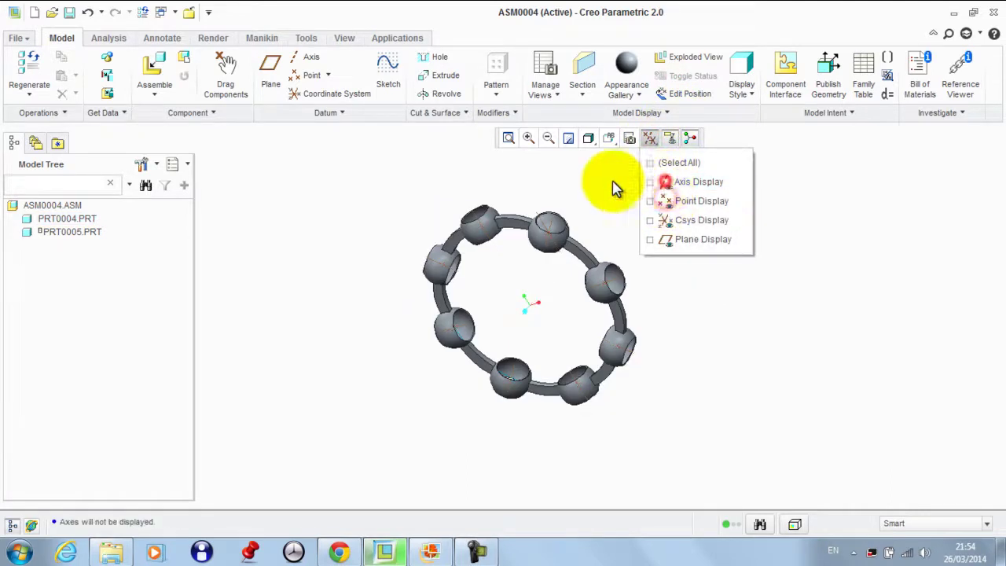
pyautogui.click(227, 73)
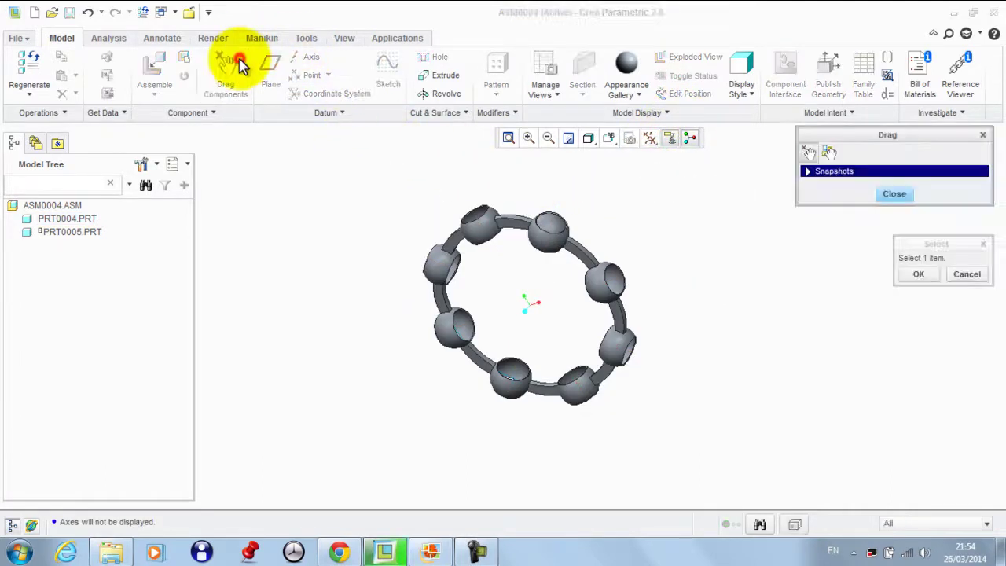
pyautogui.scroll(5, 528, 206)
pyautogui.click(569, 253)
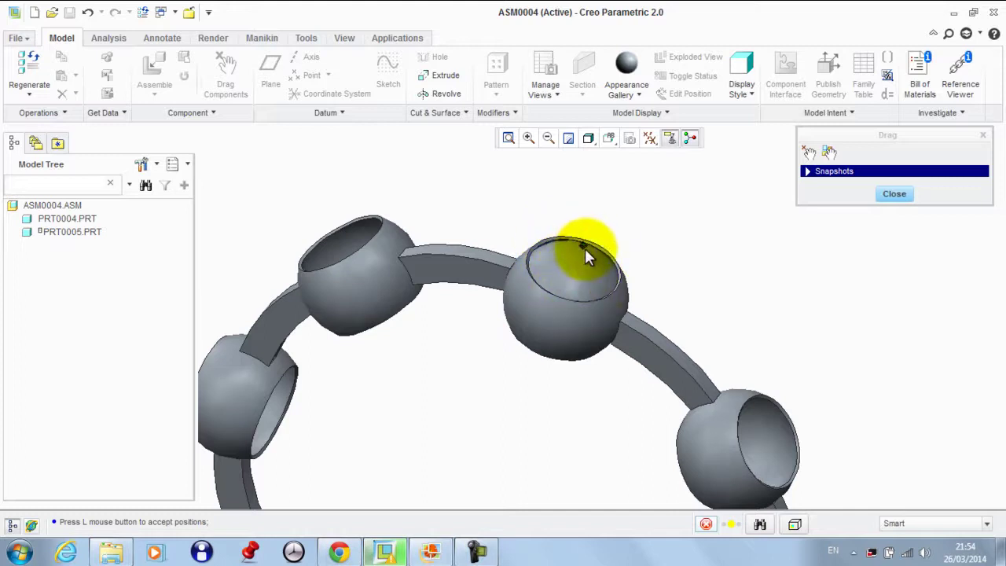
pyautogui.click(584, 284)
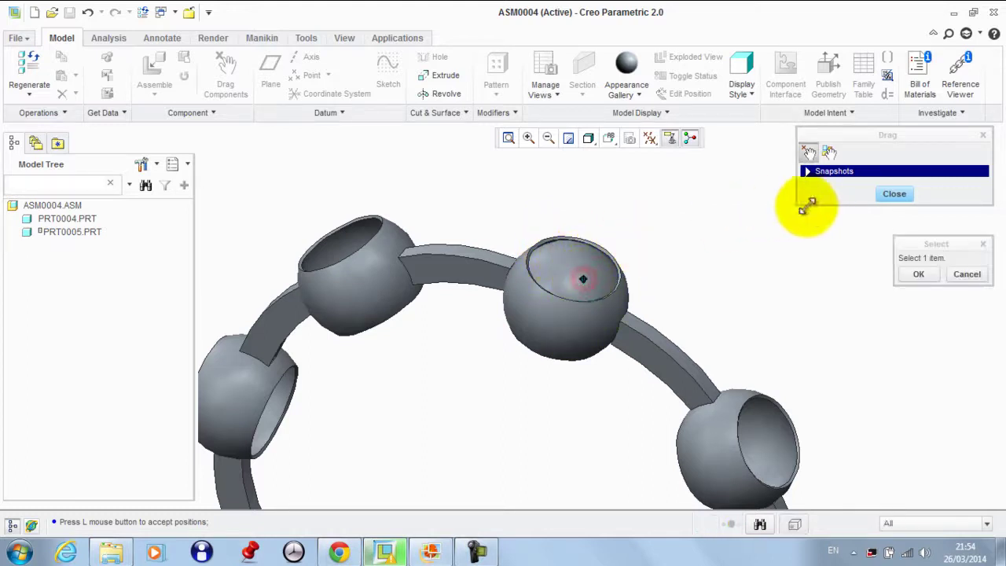
pyautogui.click(895, 194)
pyautogui.scroll(-3, 684, 204)
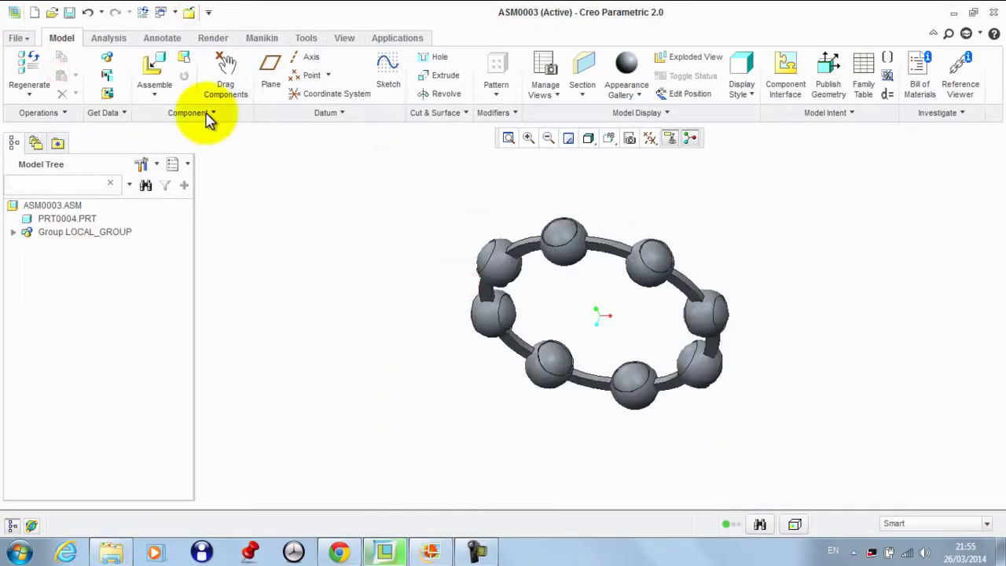
# Bring the ring part into placement and tilt the view toward the cage.
pyautogui.click(156, 85)
pyautogui.doubleClick(382, 200)
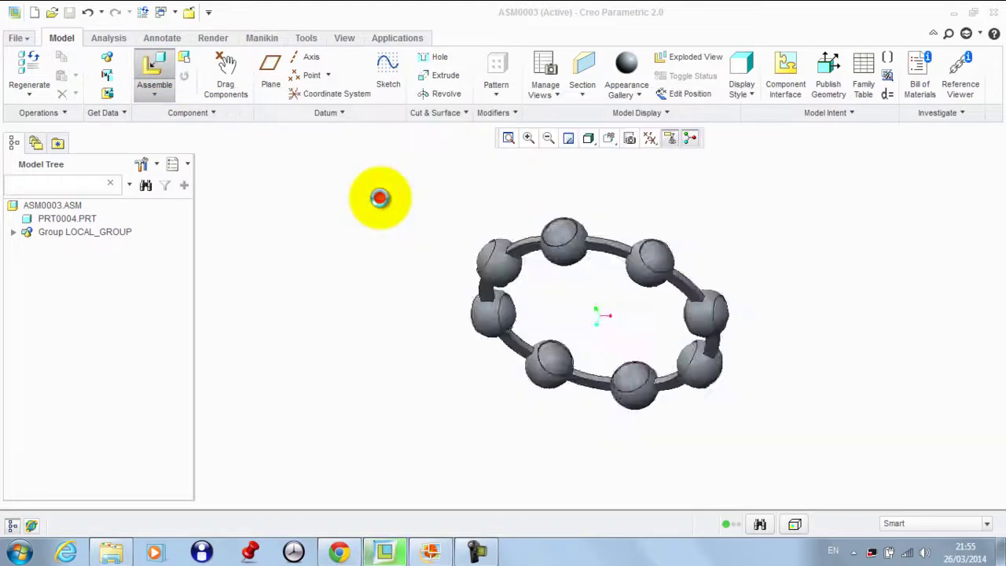
pyautogui.moveTo(386, 193); pyautogui.dragTo(402, 168, button='middle')
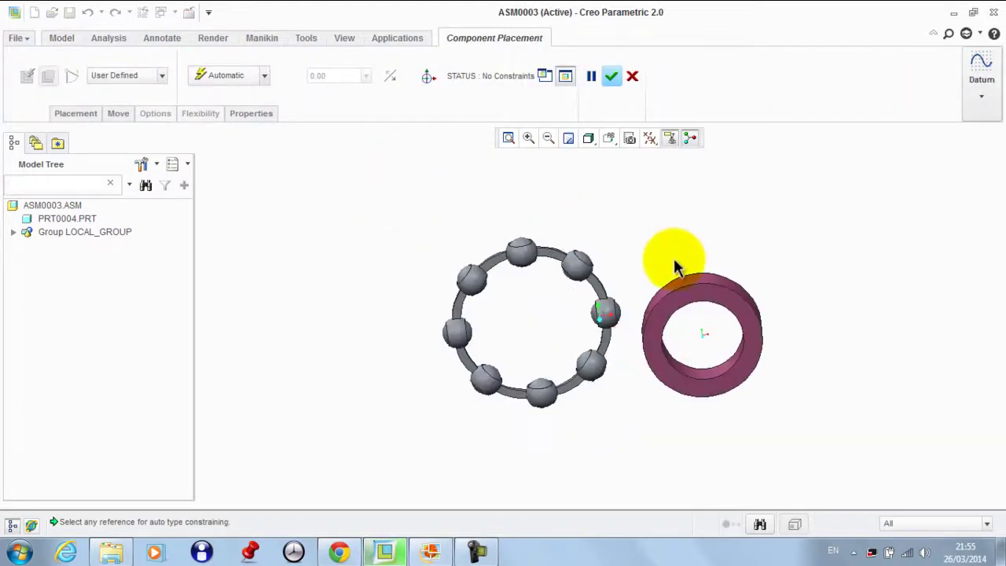
pyautogui.moveTo(674, 269); pyautogui.dragTo(696, 266, button='middle')
pyautogui.scroll(2, 701, 293)
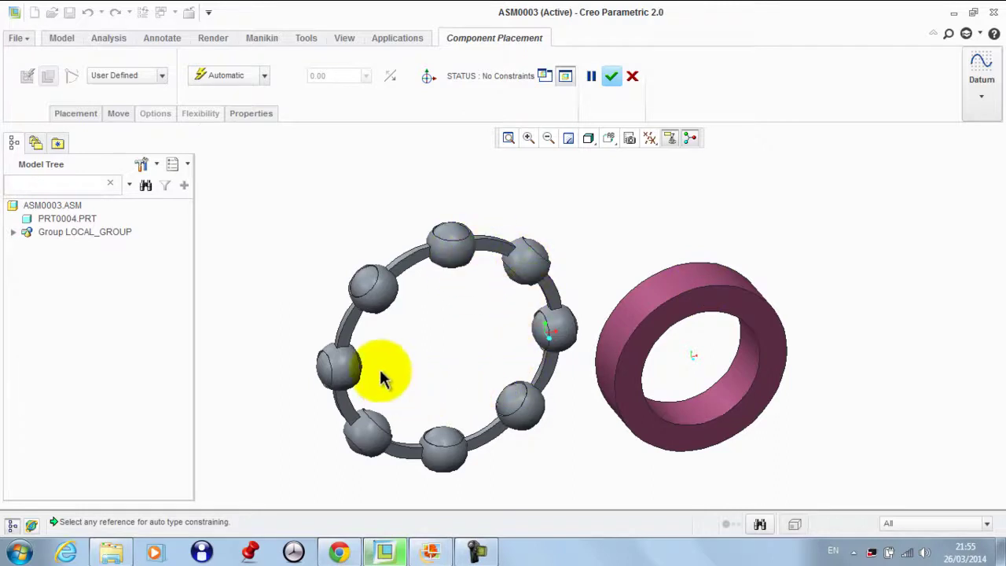
pyautogui.click(548, 333)
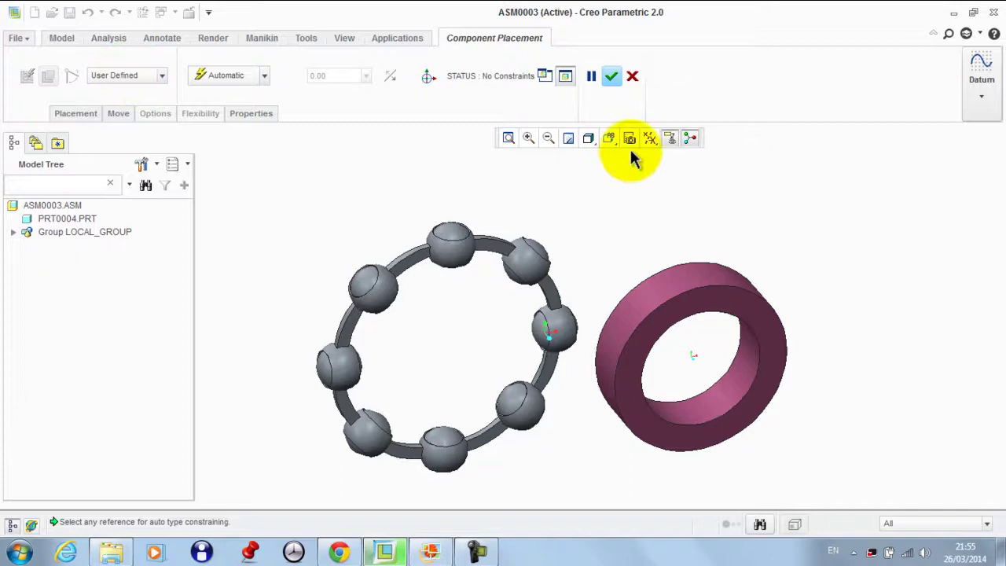
# Make the ring a Pin connection with its centre axis aligned to the cage's axis.
pyautogui.click(660, 181)
pyautogui.click(465, 183)
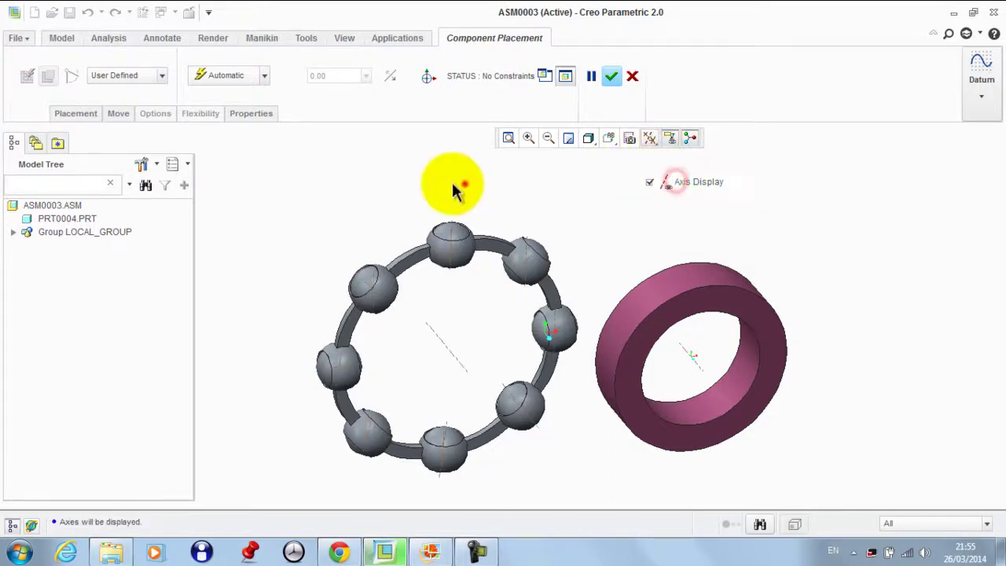
pyautogui.click(122, 79)
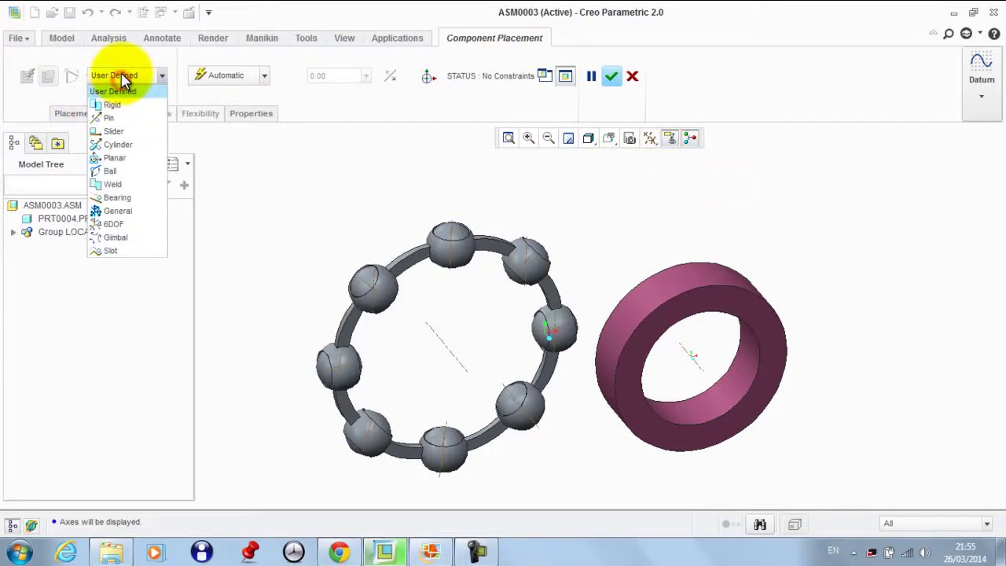
pyautogui.click(113, 115)
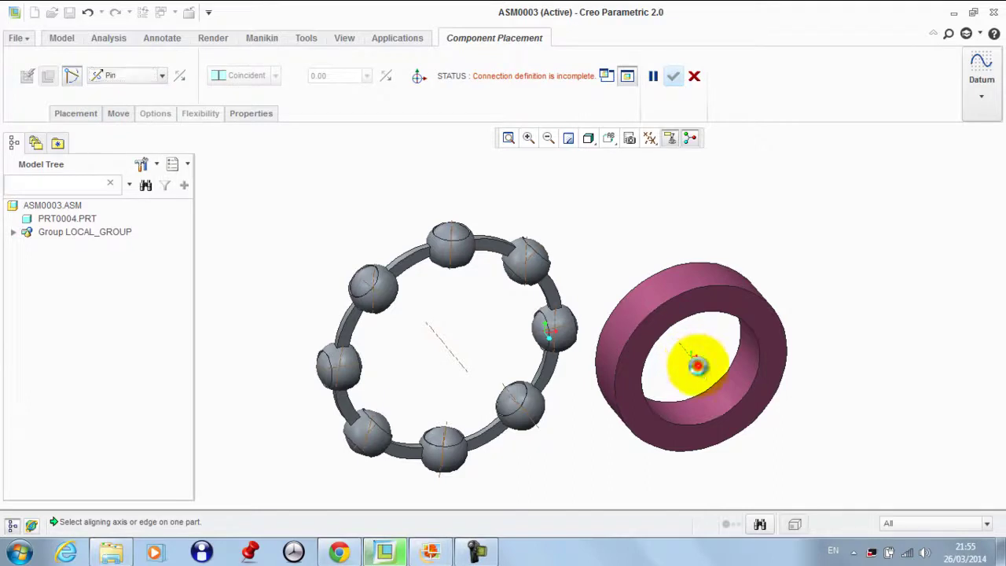
pyautogui.click(697, 365)
pyautogui.click(451, 356)
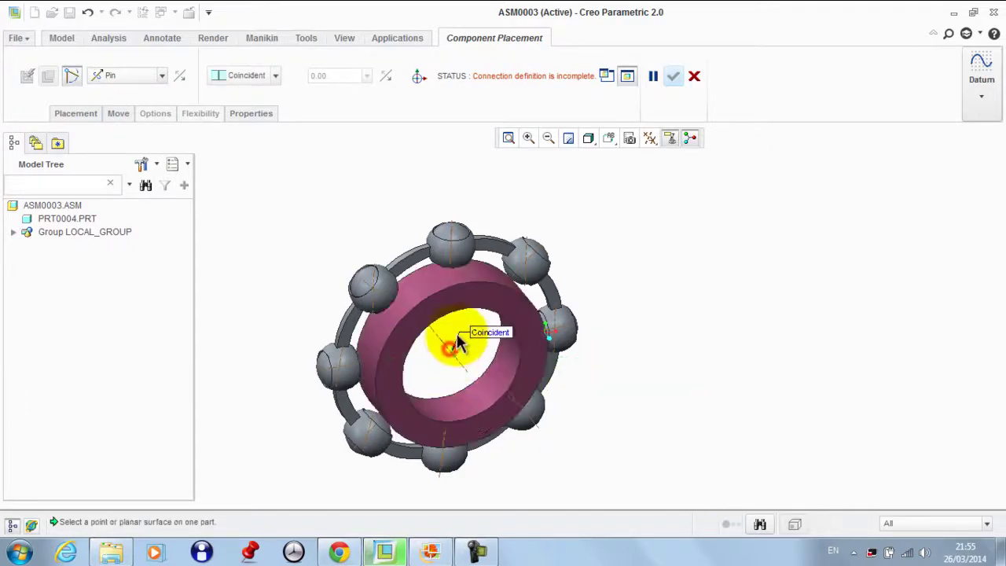
# Pull the ring clear, show datum planes, and match its plane to the cage's plane.
pyautogui.click(419, 76)
pyautogui.moveTo(386, 183); pyautogui.dragTo(575, 422, button='middle')
pyautogui.moveTo(562, 386); pyautogui.dragTo(718, 241)
pyautogui.scroll(-2, 691, 212)
pyautogui.click(650, 139)
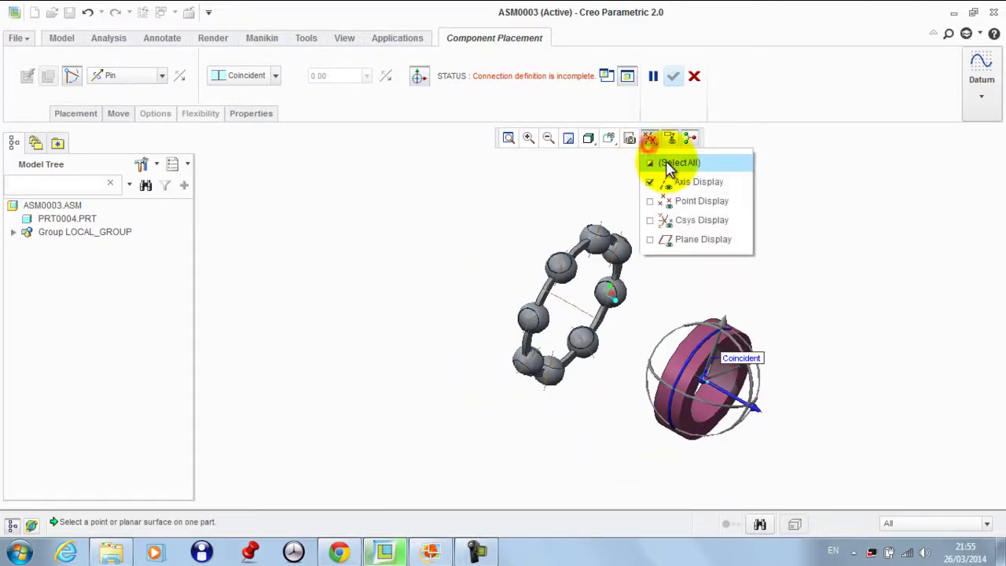
pyautogui.click(668, 239)
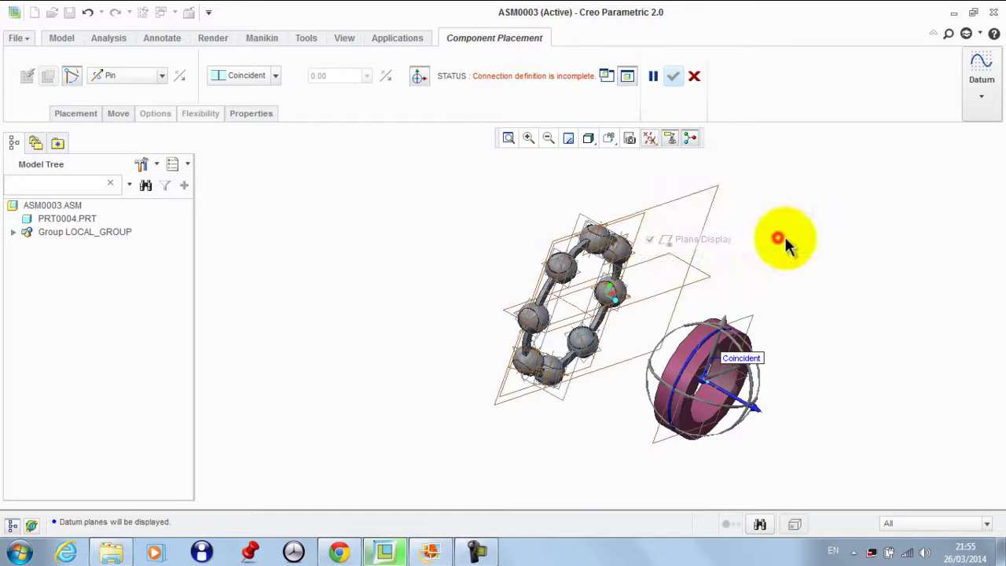
pyautogui.click(751, 324)
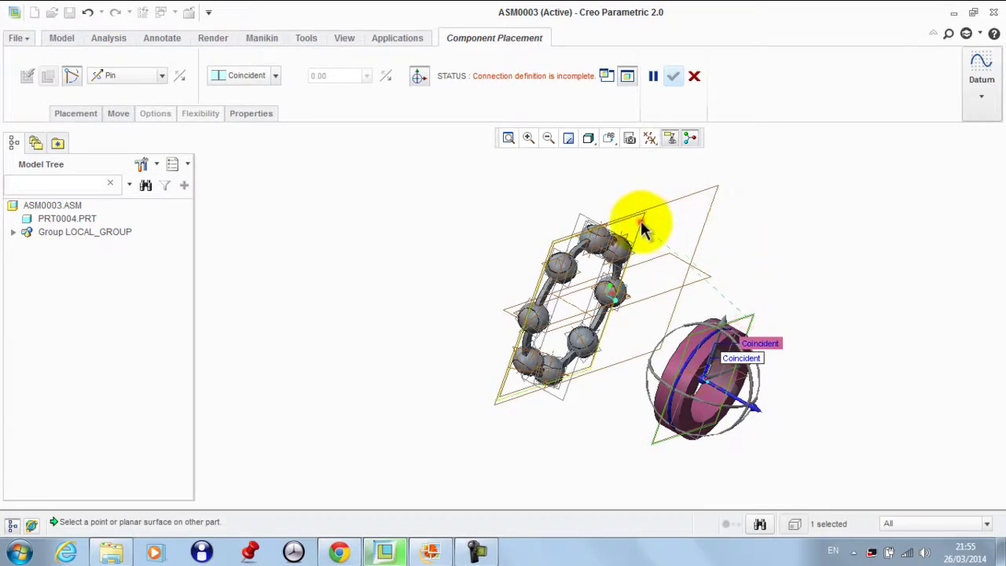
pyautogui.click(643, 228)
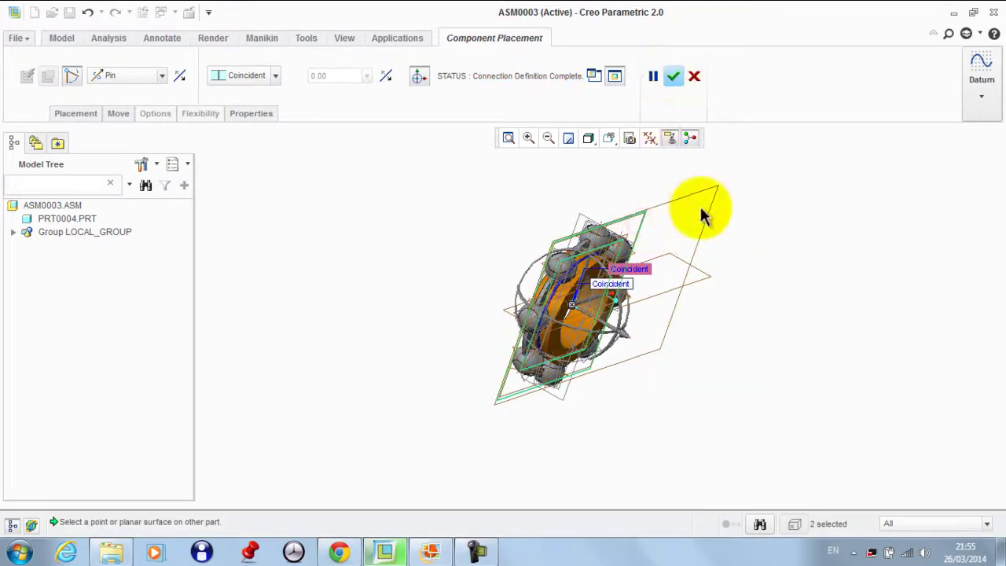
pyautogui.moveTo(702, 213); pyautogui.dragTo(640, 227, button='middle')
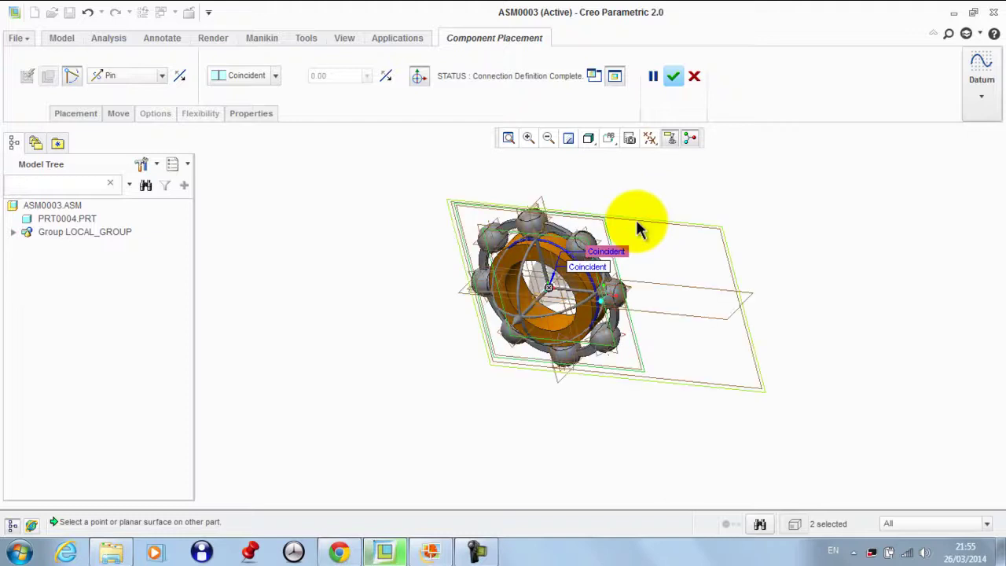
# Confirm the inner ring, hide all datum displays, and load the outer ring part.
pyautogui.click(667, 75)
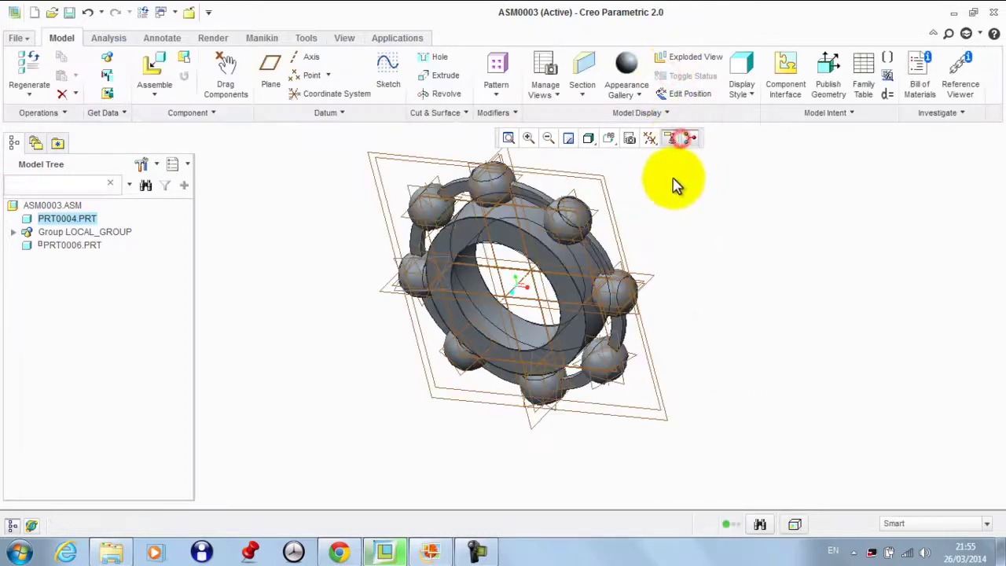
pyautogui.click(651, 138)
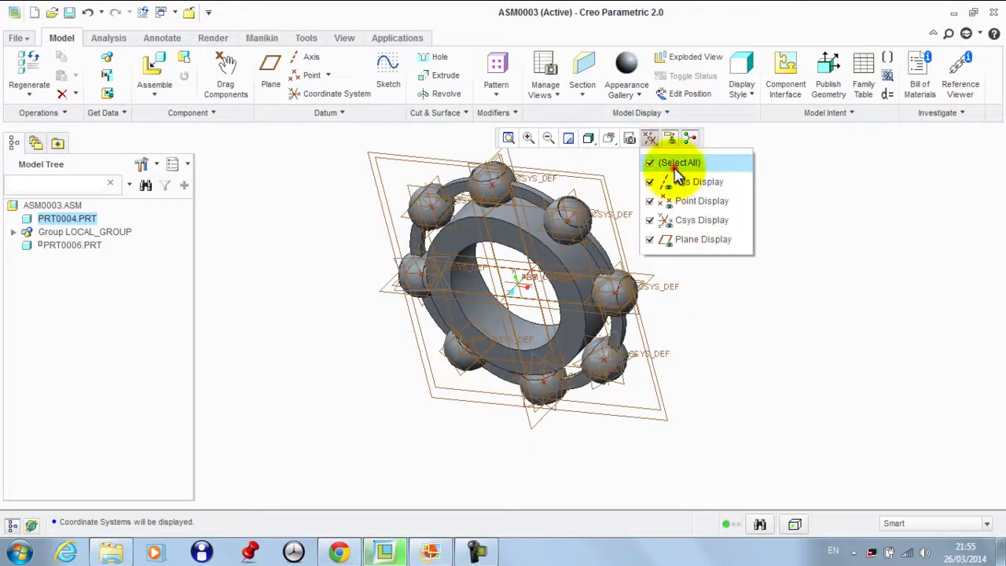
pyautogui.click(667, 162)
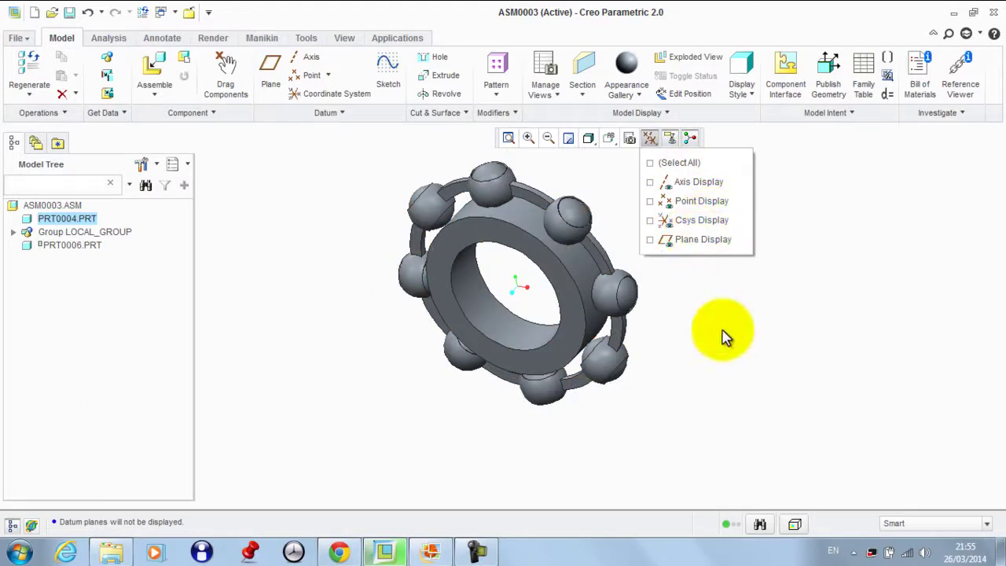
pyautogui.click(737, 367)
pyautogui.click(162, 71)
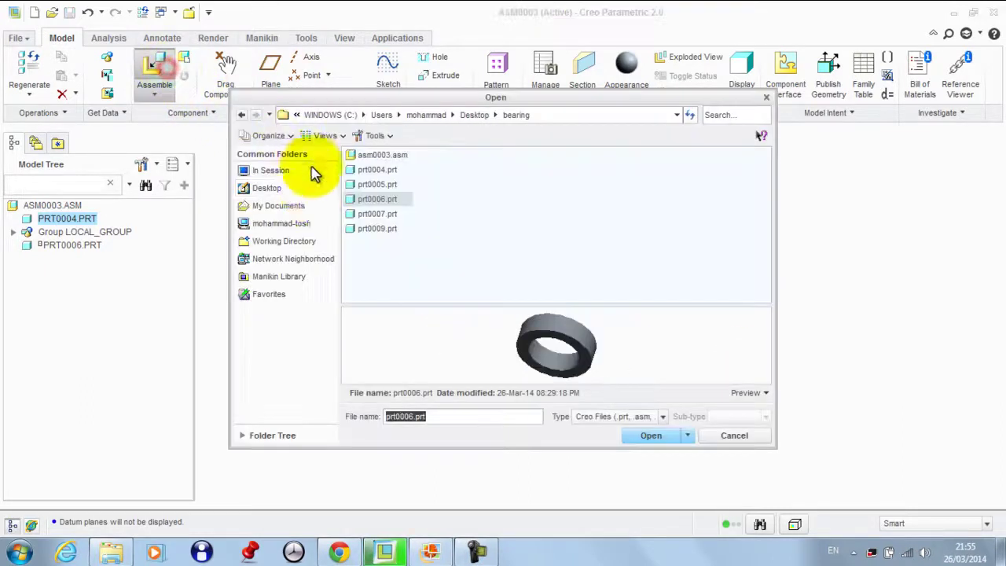
pyautogui.doubleClick(367, 202)
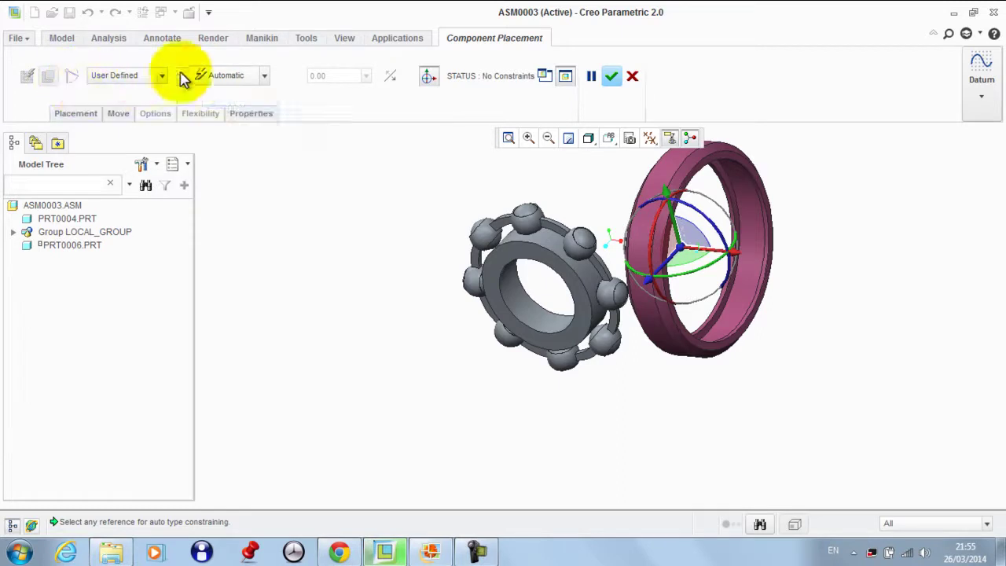
# Add a Coincident constraint between the outer ring's axis and the bearing's central axis.
pyautogui.click(211, 73)
pyautogui.click(220, 159)
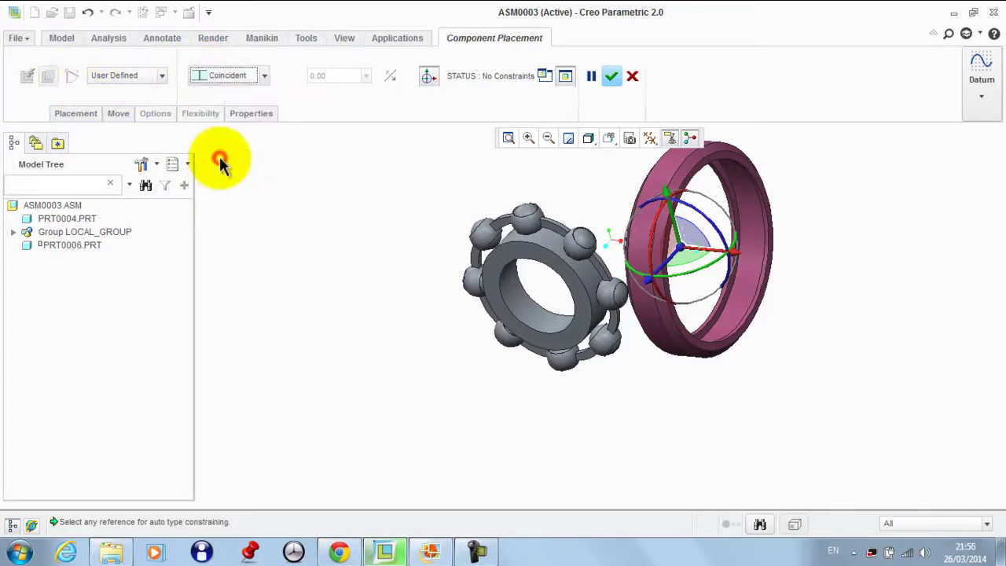
pyautogui.click(651, 140)
pyautogui.click(672, 182)
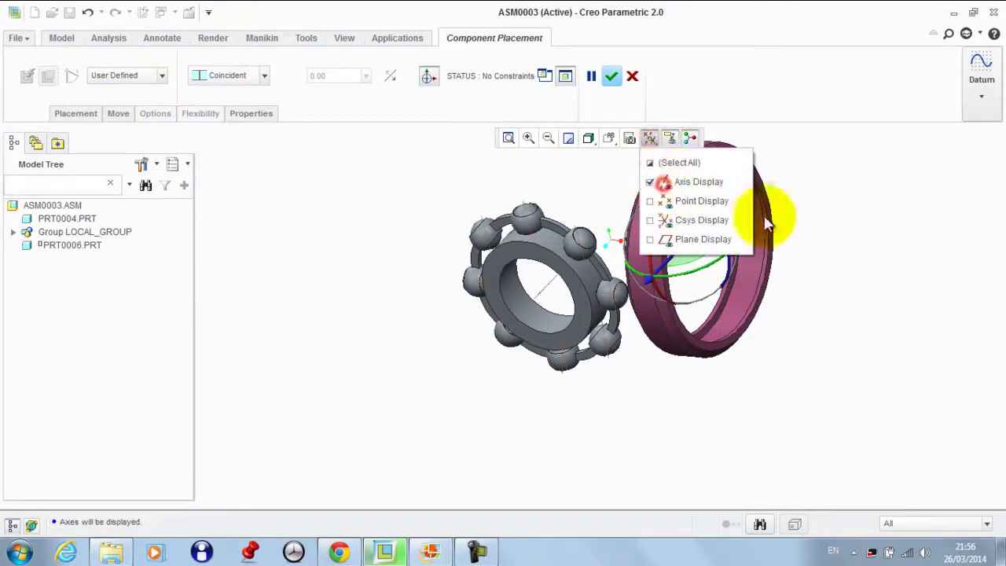
pyautogui.click(428, 76)
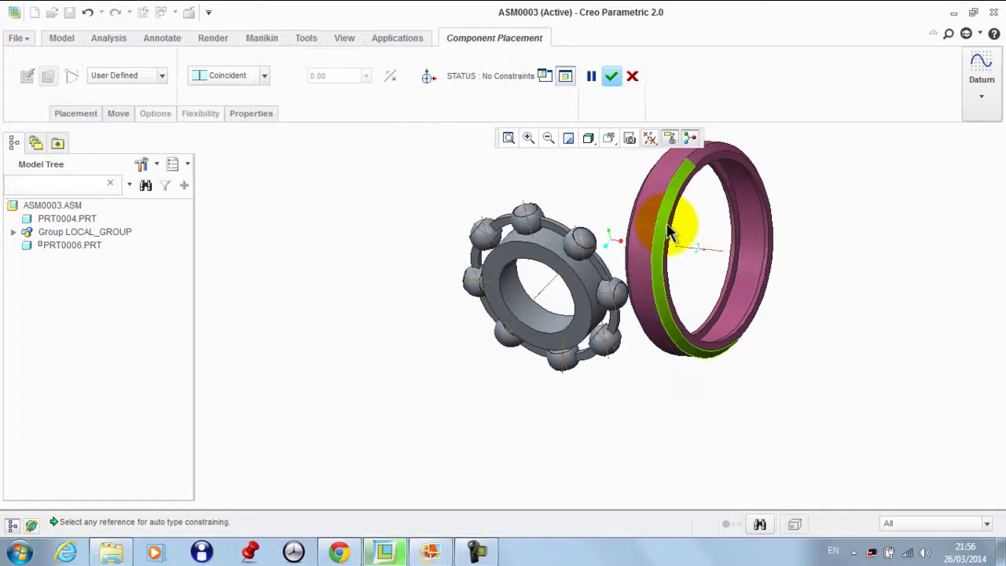
pyautogui.click(717, 250)
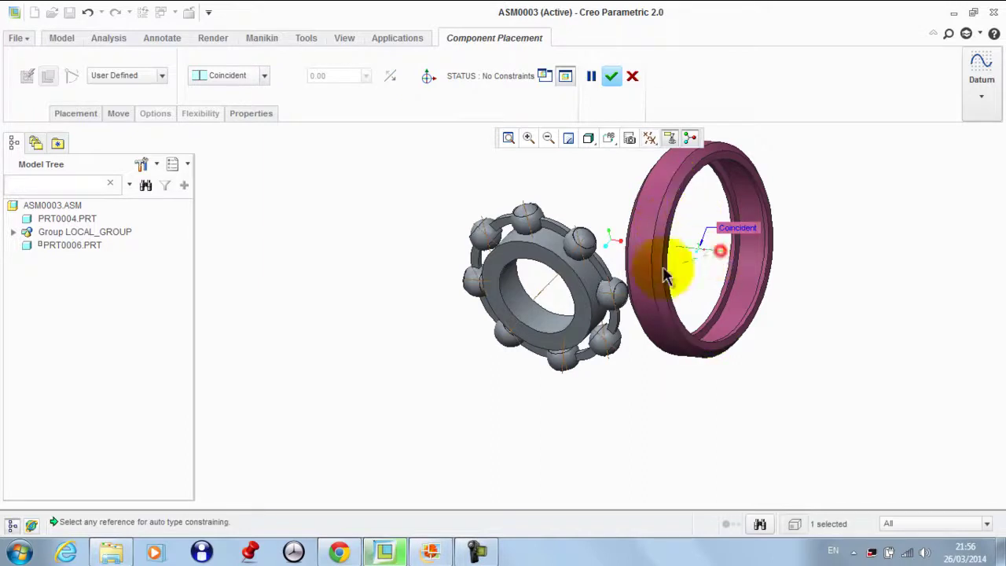
pyautogui.click(549, 294)
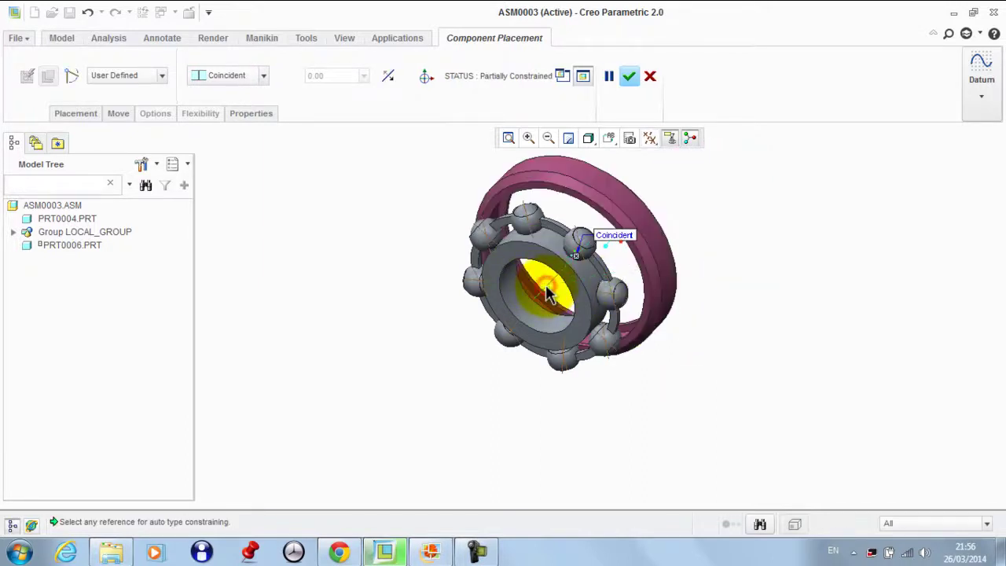
# Start a new constraint set, show datum planes, and move the outer ring clear of the bearing.
pyautogui.click(73, 113)
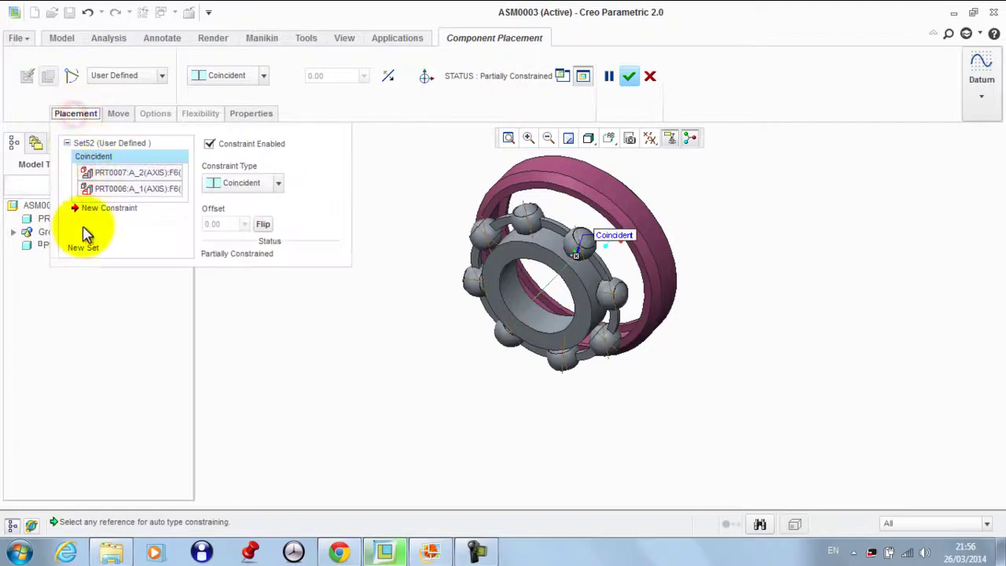
pyautogui.click(84, 249)
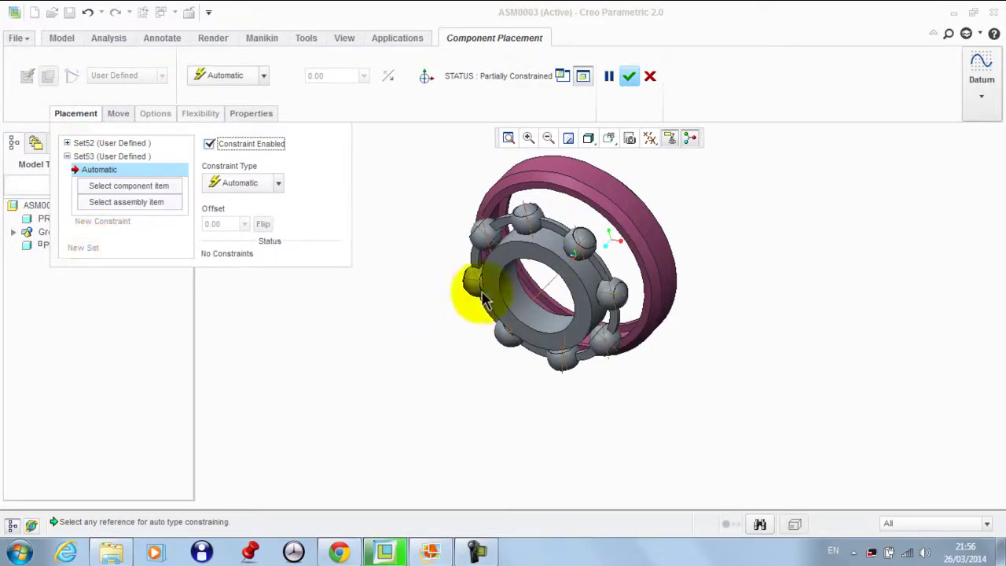
pyautogui.click(650, 140)
pyautogui.click(667, 236)
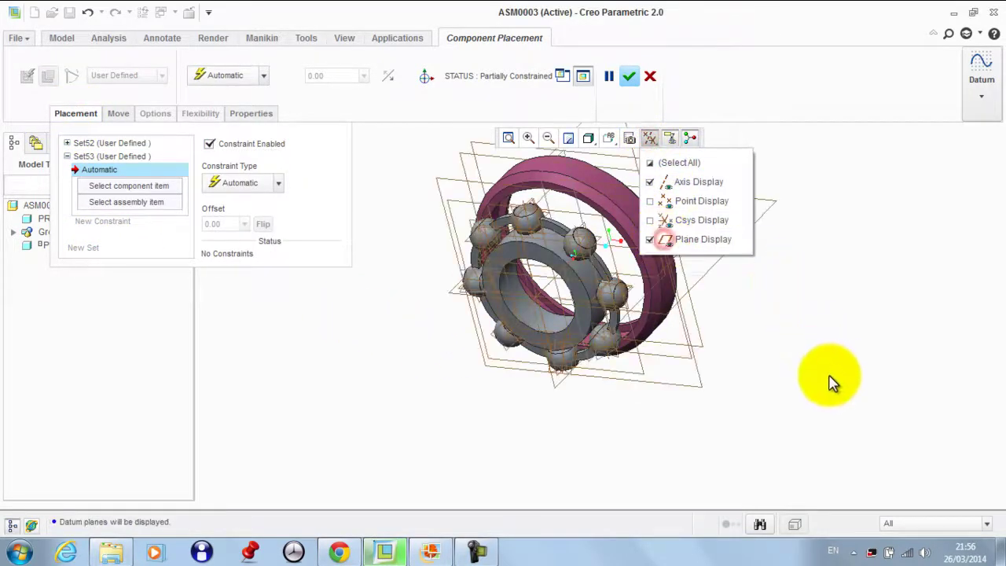
pyautogui.click(823, 357)
pyautogui.moveTo(823, 357); pyautogui.dragTo(490, 161, button='middle')
pyautogui.click(426, 76)
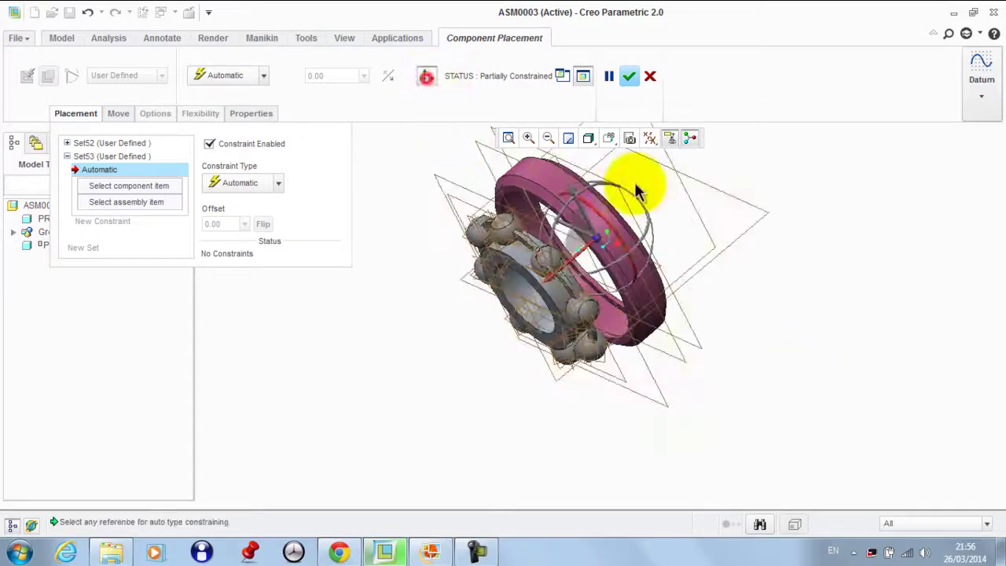
pyautogui.moveTo(588, 261); pyautogui.dragTo(696, 236)
pyautogui.moveTo(695, 236); pyautogui.dragTo(659, 246, button='middle')
# Pick the ring's datum plane and the bearing's FRONT plane, changing Distance to Coincident.
pyautogui.click(639, 250)
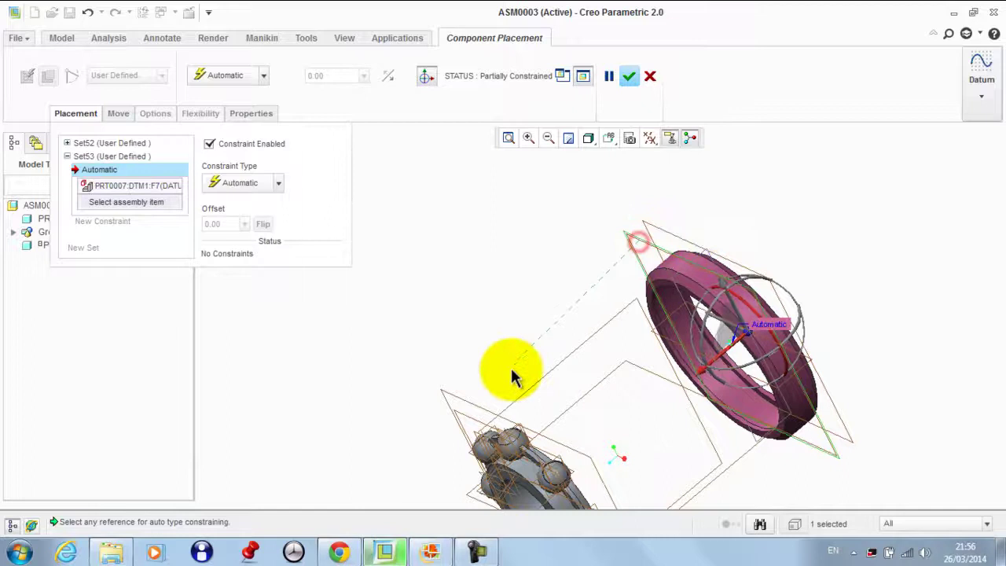
pyautogui.click(477, 424)
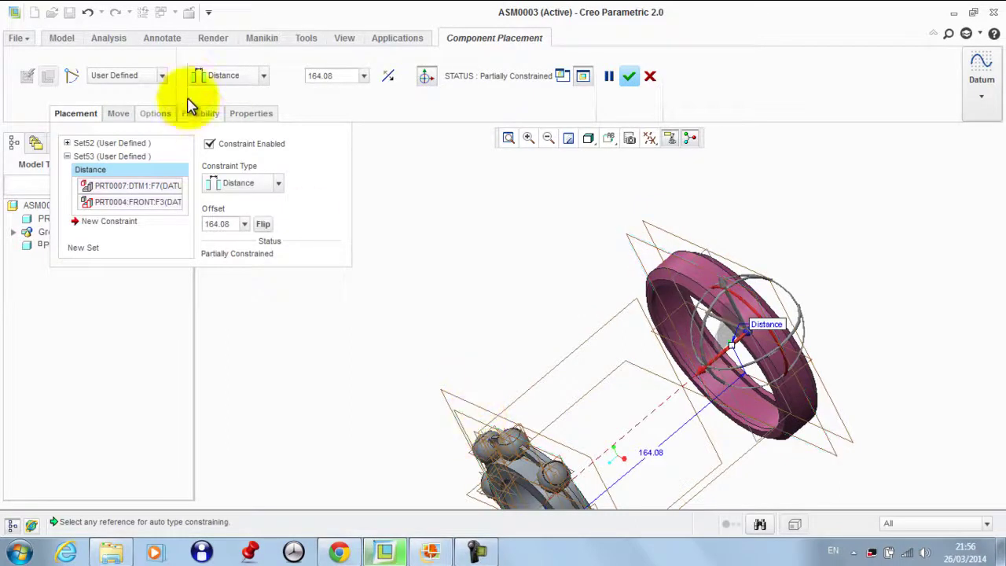
pyautogui.click(211, 75)
pyautogui.click(223, 144)
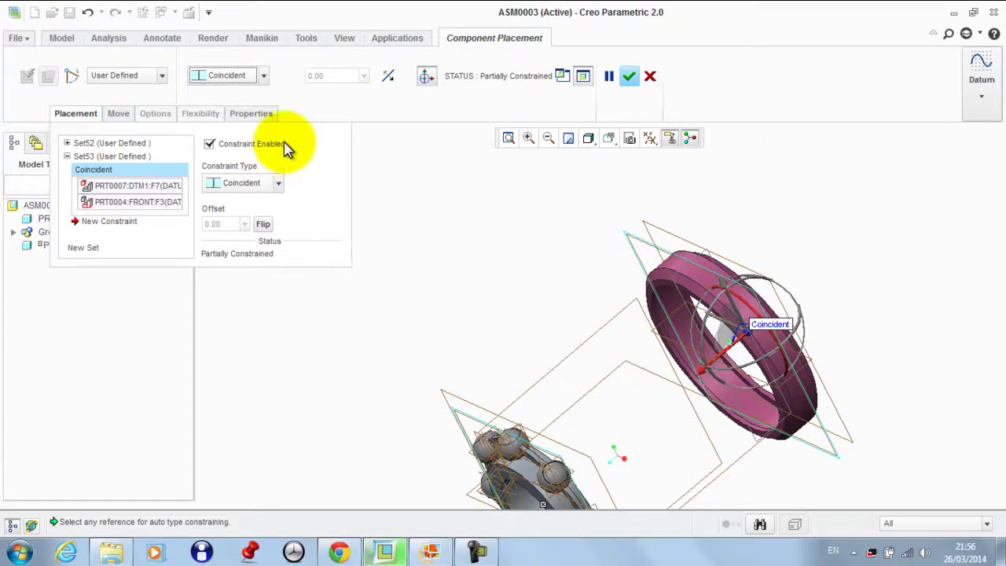
# Slide the ring back and make PRT0007:DTM1 coincident with PRT0004:FRONT.
pyautogui.scroll(1, 598, 281)
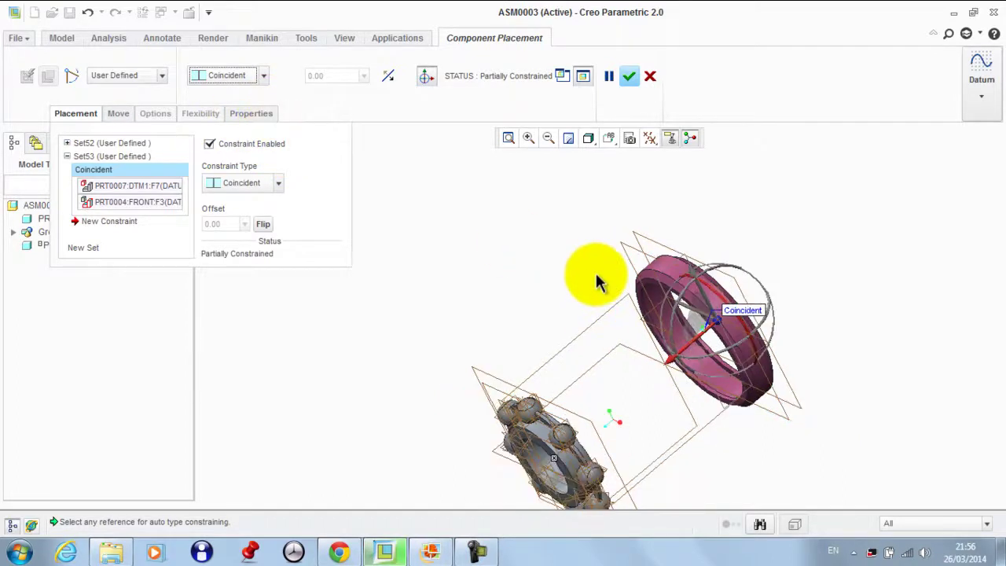
pyautogui.scroll(1, 597, 281)
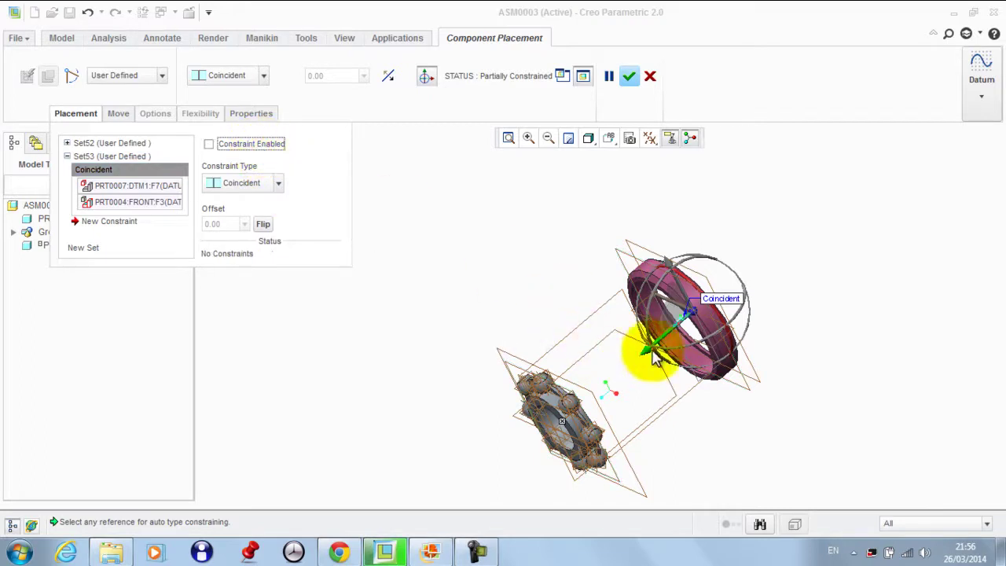
pyautogui.moveTo(651, 348); pyautogui.dragTo(460, 454)
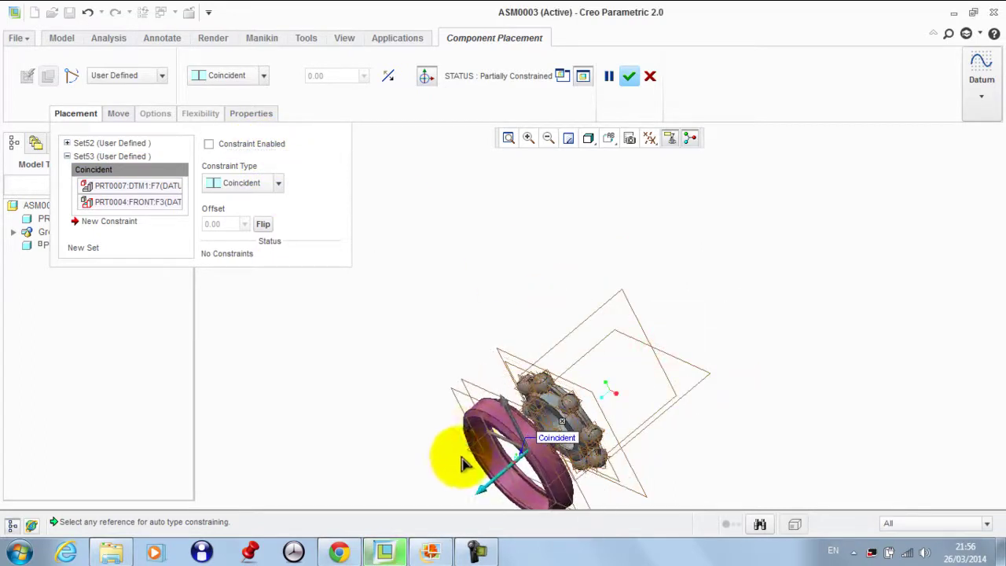
pyautogui.scroll(-2, 478, 403)
pyautogui.click(464, 404)
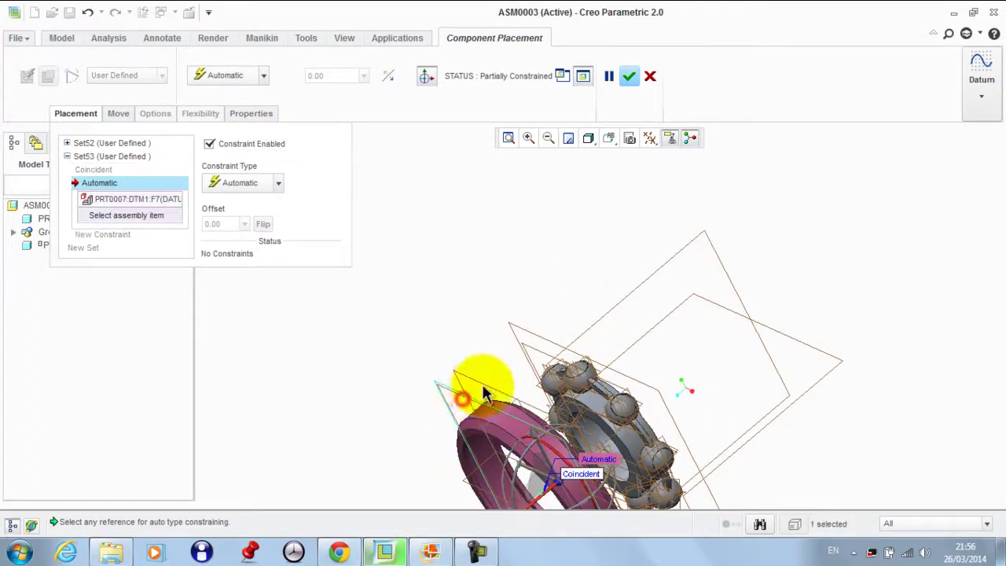
pyautogui.click(532, 351)
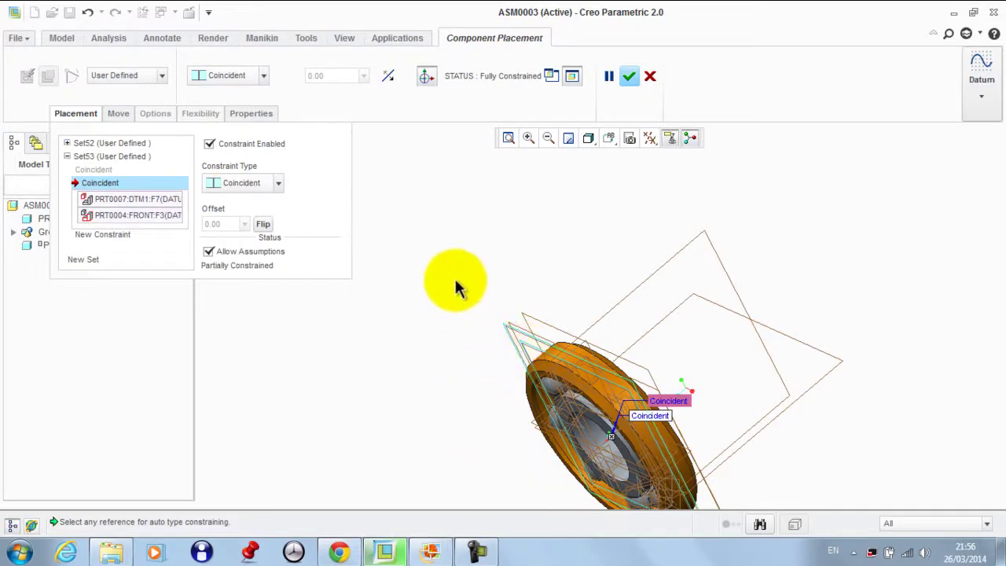
pyautogui.moveTo(456, 277); pyautogui.dragTo(435, 262, button='middle')
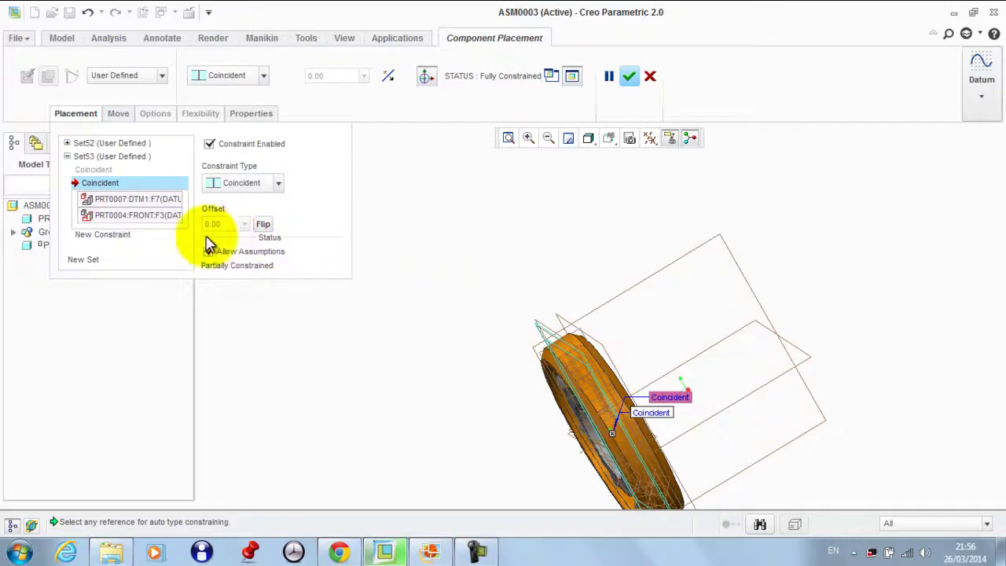
pyautogui.click(76, 113)
# Confirm the outer ring placement and briefly try the Drag Components tool.
pyautogui.click(628, 75)
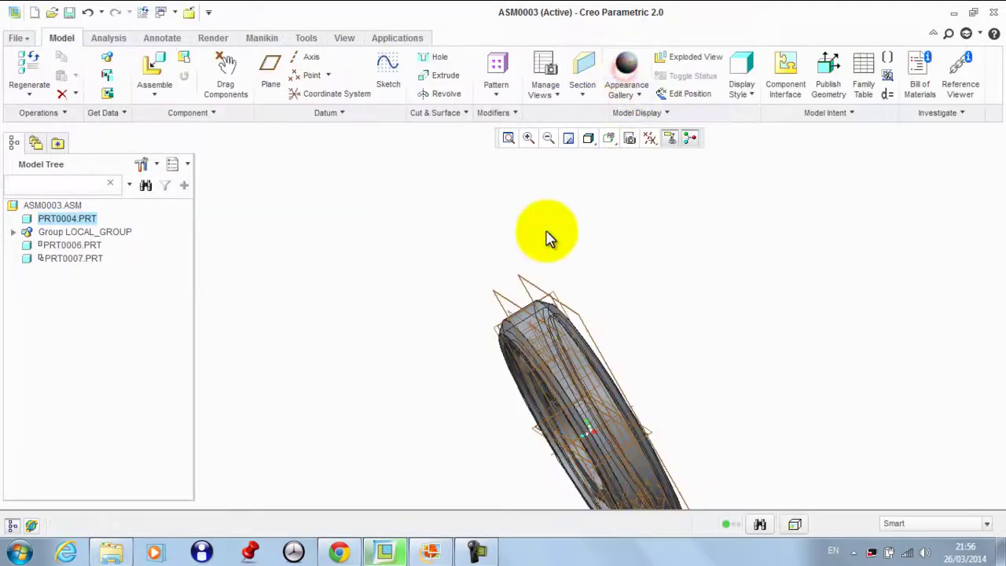
pyautogui.moveTo(545, 229); pyautogui.dragTo(474, 260, button='middle')
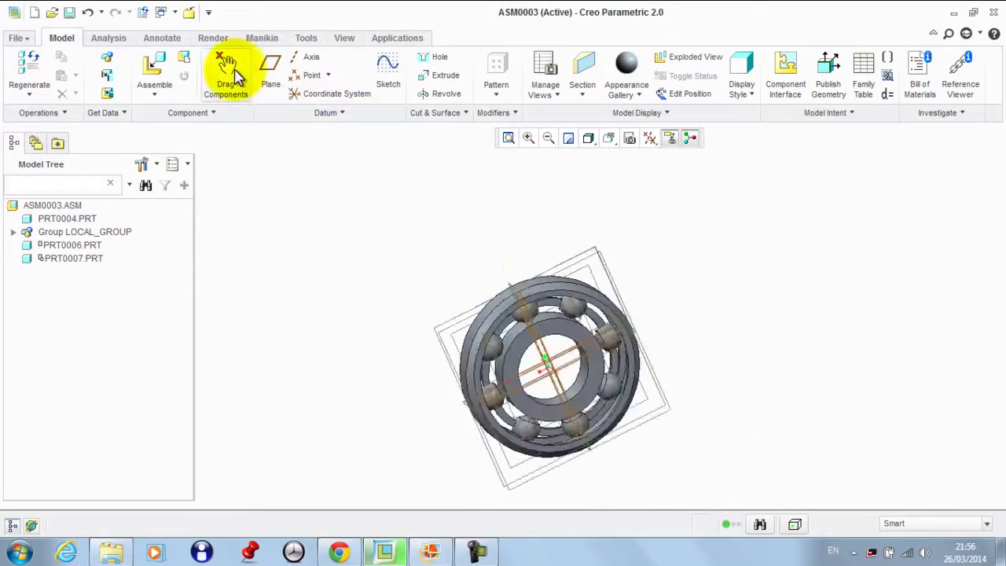
pyautogui.click(228, 72)
pyautogui.scroll(3, 535, 287)
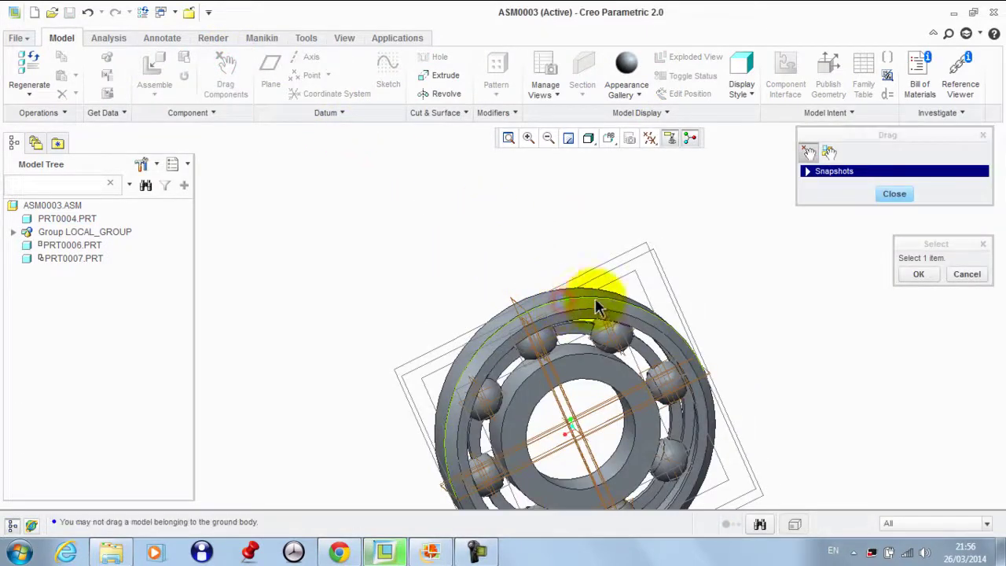
pyautogui.scroll(2, 553, 310)
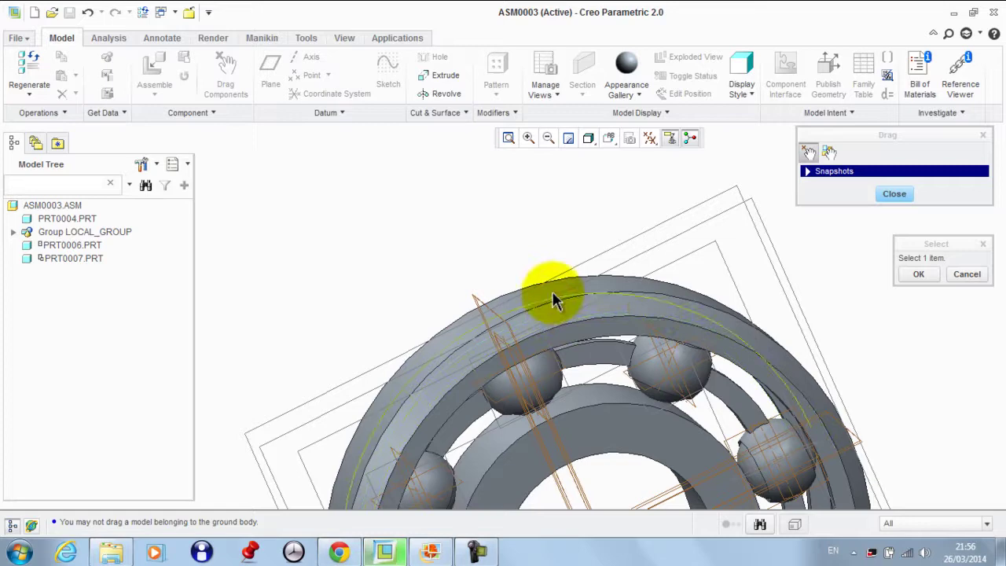
pyautogui.scroll(-2, 528, 274)
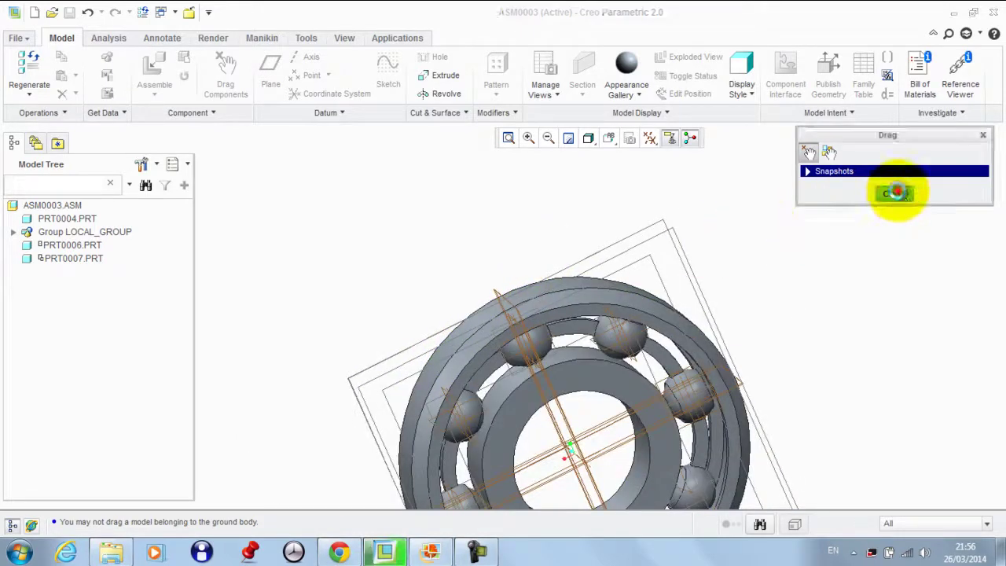
pyautogui.click(895, 194)
# Toggle coordinate system display on, then turn all datum displays off.
pyautogui.click(649, 139)
pyautogui.click(700, 220)
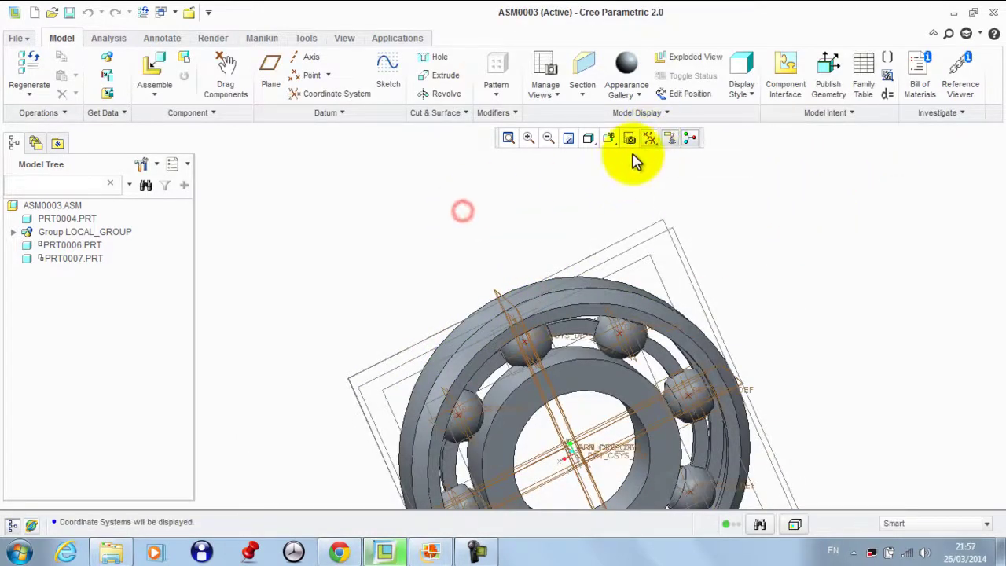
pyautogui.click(649, 139)
pyautogui.click(651, 163)
# Load the shaft prt0009.prt and set its connection type to Pin.
pyautogui.click(417, 220)
pyautogui.click(154, 69)
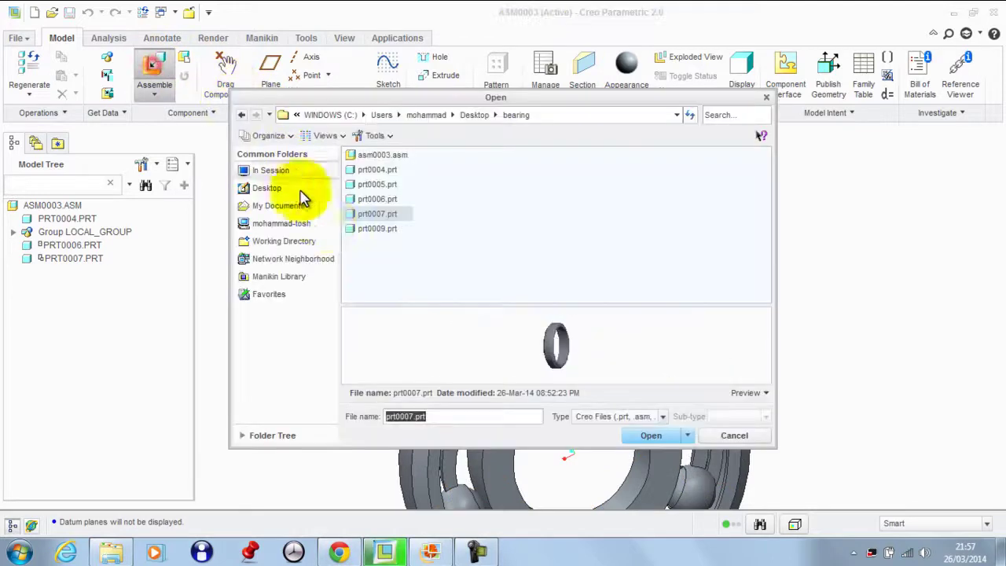
pyautogui.click(370, 229)
pyautogui.doubleClick(366, 229)
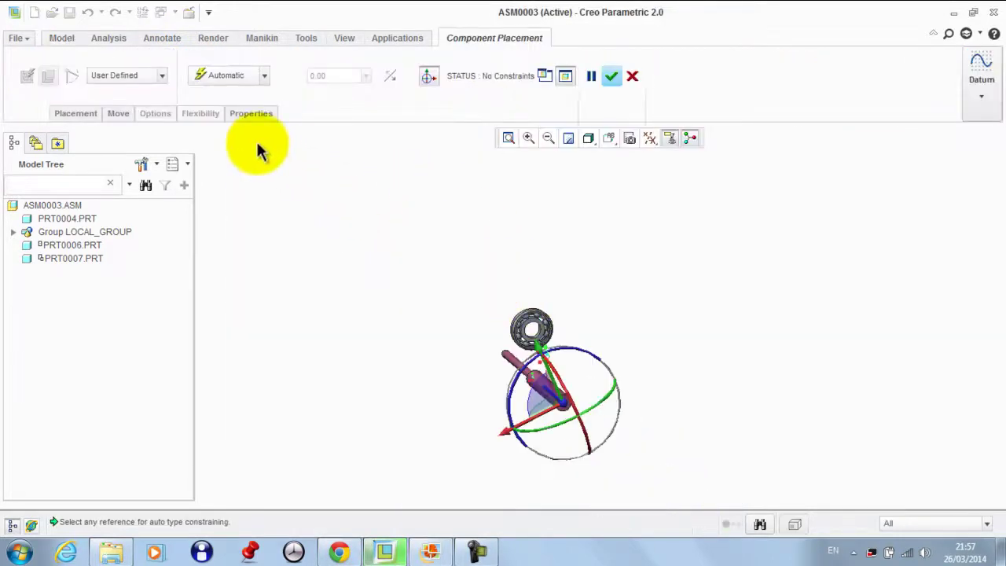
pyautogui.click(138, 81)
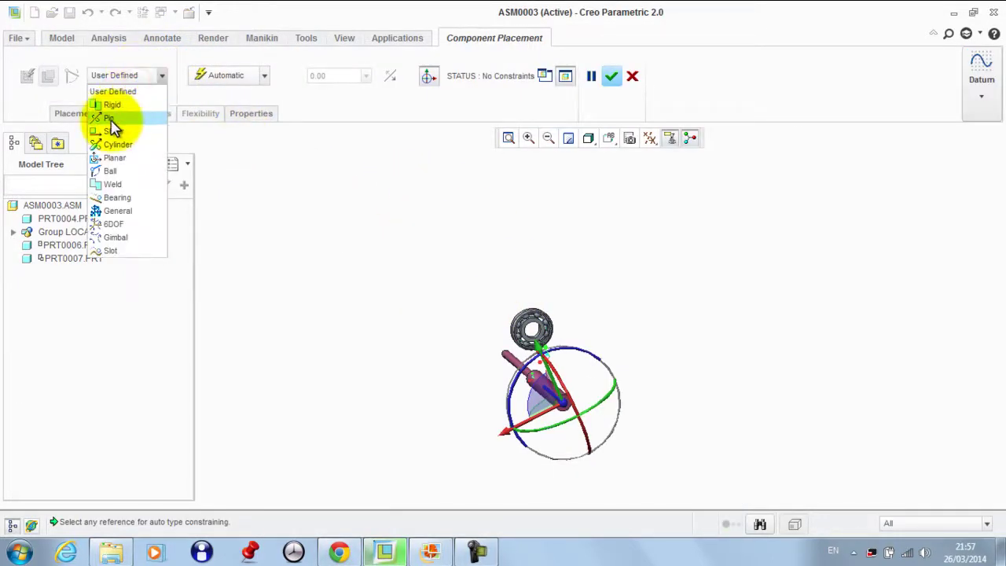
pyautogui.click(112, 119)
pyautogui.scroll(5, 514, 299)
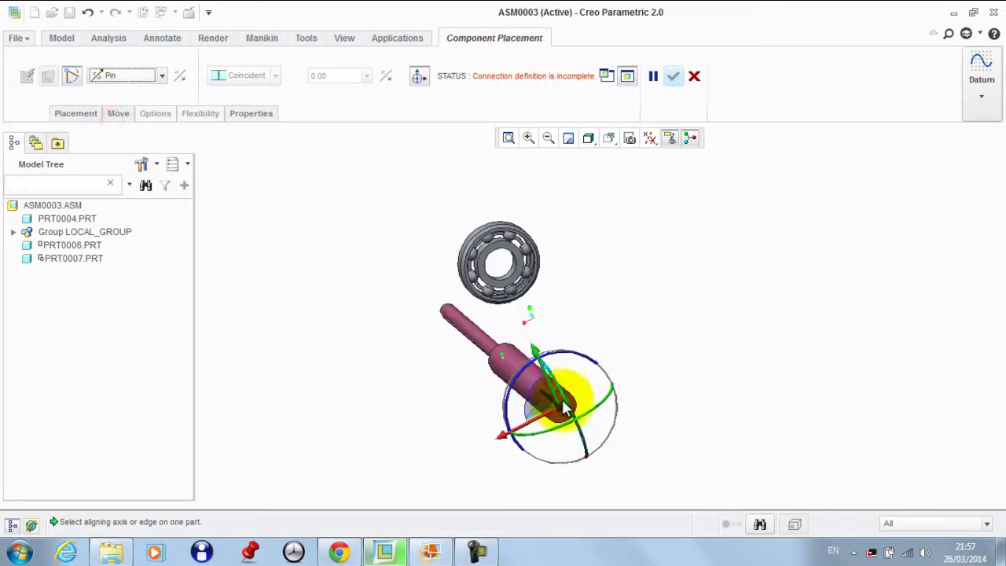
# Align the shaft's cylindrical surface with the bearing's bore.
pyautogui.click(649, 141)
pyautogui.click(610, 197)
pyautogui.click(503, 340)
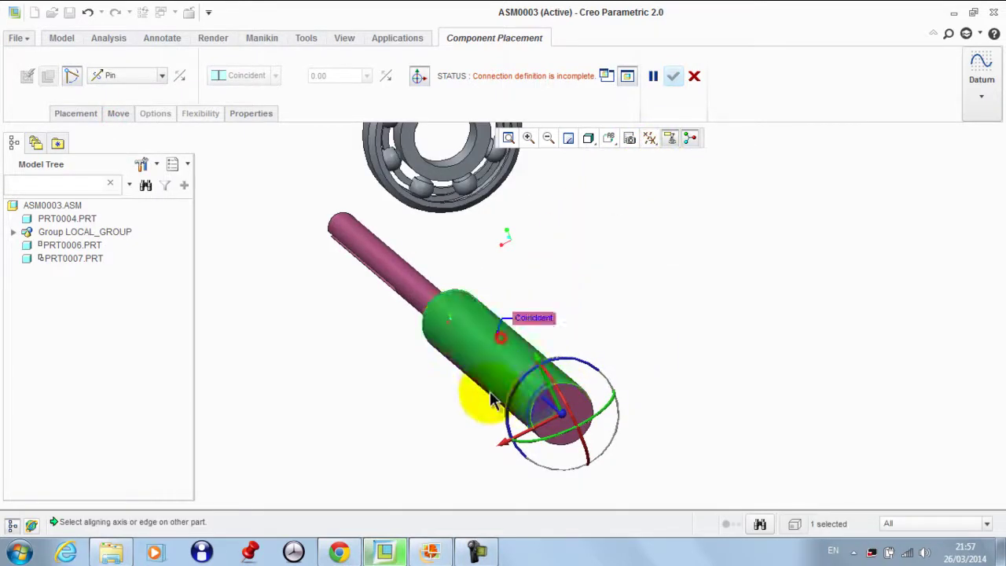
pyautogui.scroll(-2, 492, 401)
pyautogui.scroll(4, 467, 253)
pyautogui.click(502, 308)
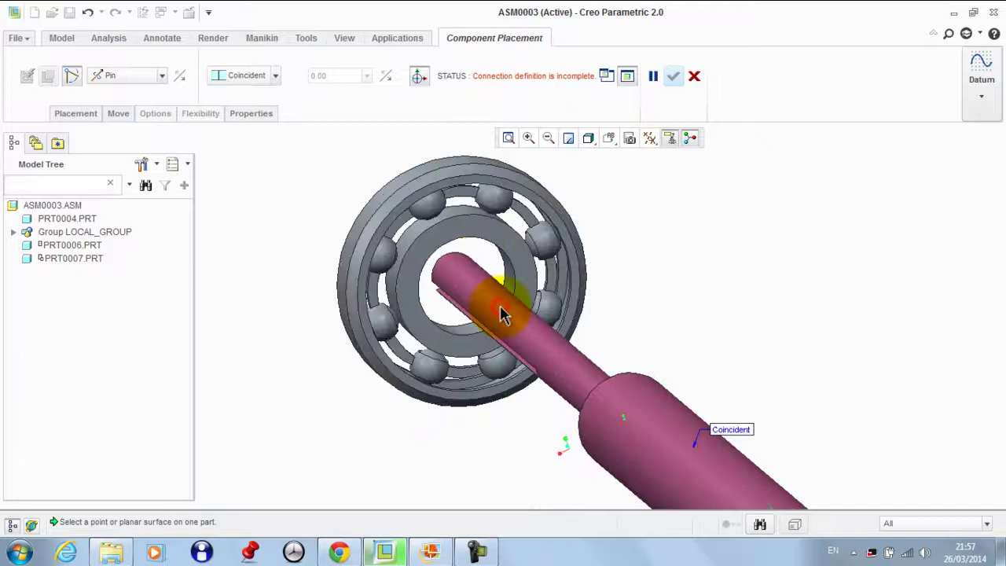
pyautogui.scroll(-3, 653, 275)
pyautogui.scroll(3, 635, 411)
# Mate the shaft's end face to the bearing face to complete the pin.
pyautogui.click(629, 413)
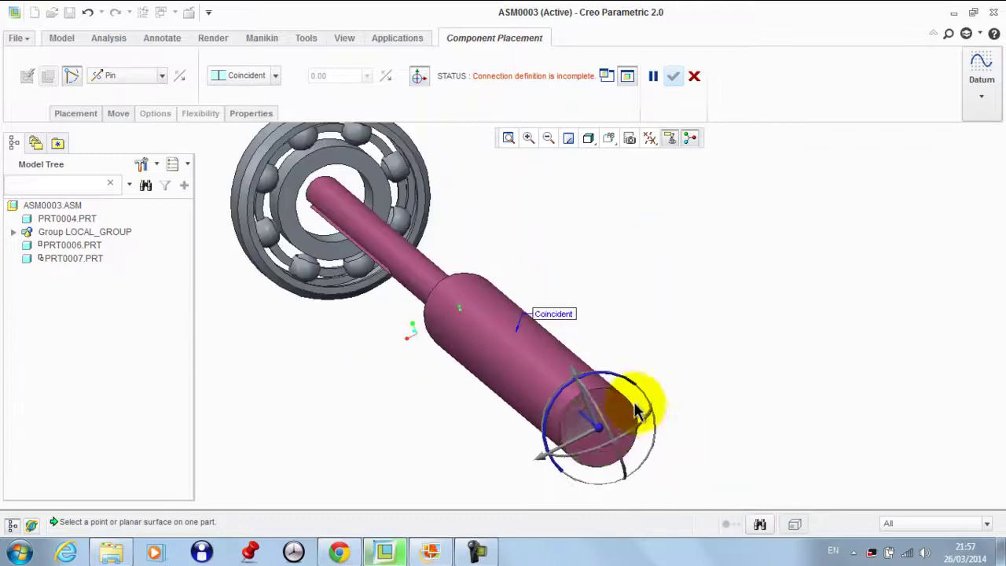
pyautogui.click(374, 171)
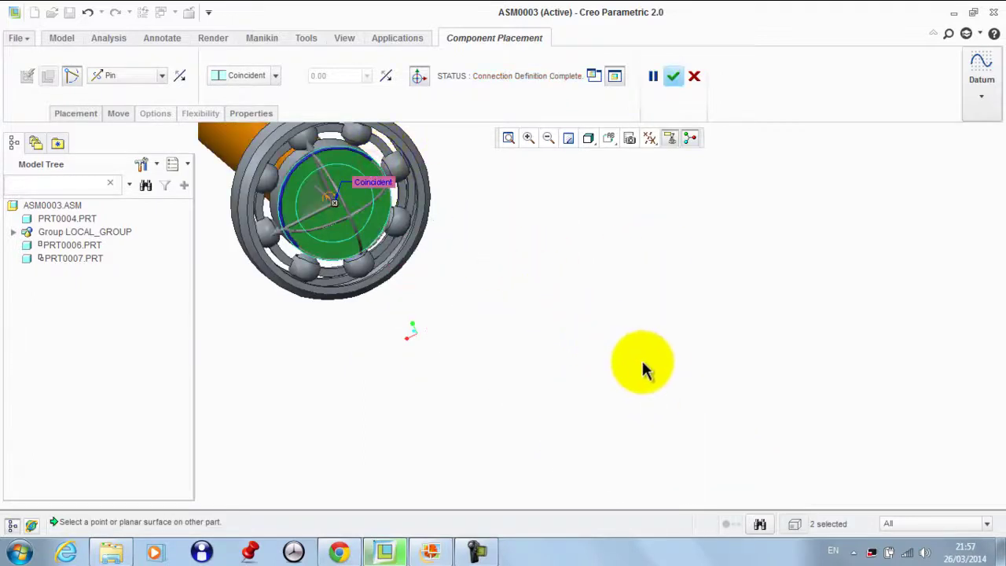
pyautogui.scroll(-3, 642, 359)
pyautogui.click(672, 75)
pyautogui.moveTo(620, 291); pyautogui.dragTo(334, 189, button='middle')
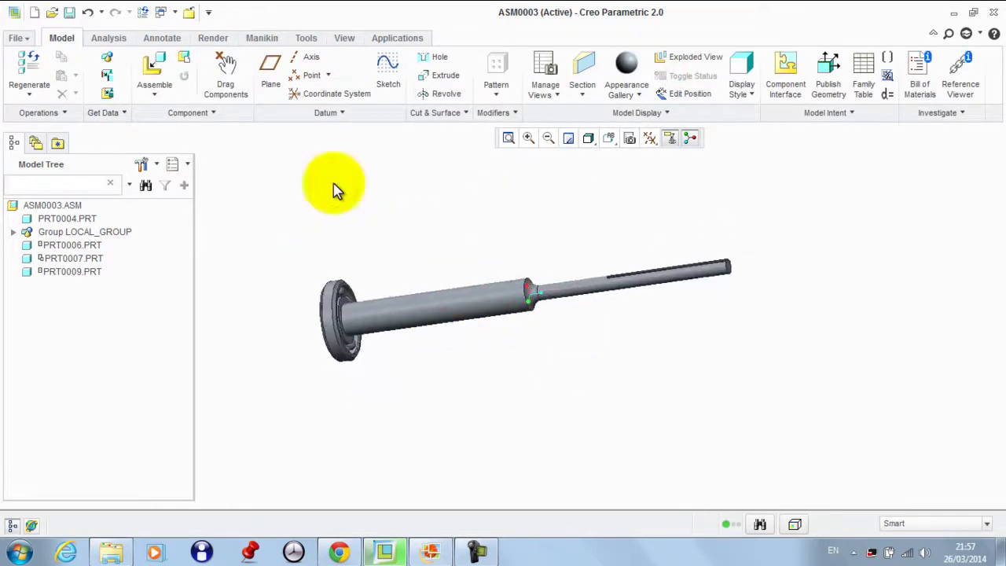
# Drag the shaft to rotate it on its pin connection.
pyautogui.click(228, 76)
pyautogui.scroll(3, 545, 299)
pyautogui.scroll(-1, 539, 294)
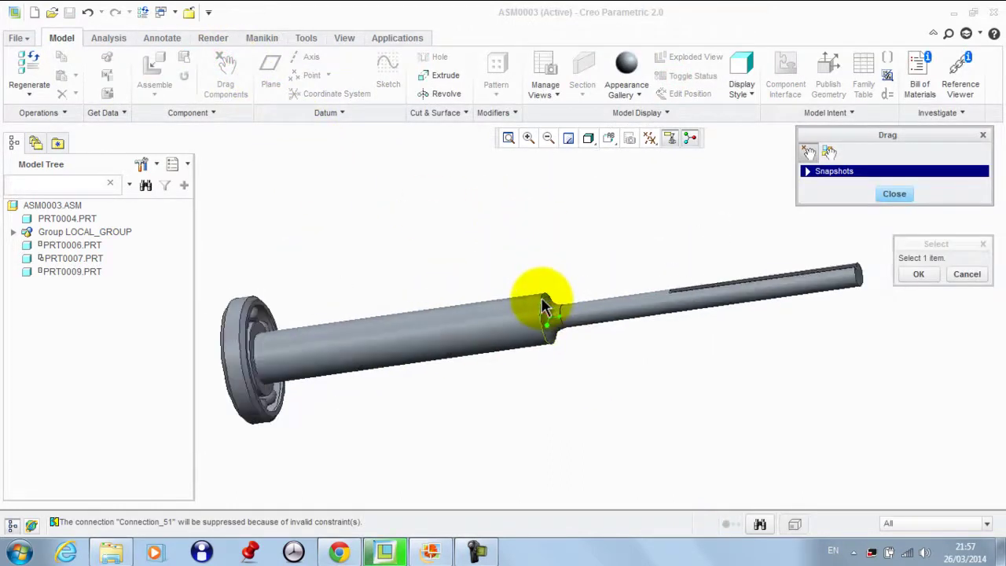
pyautogui.click(544, 297)
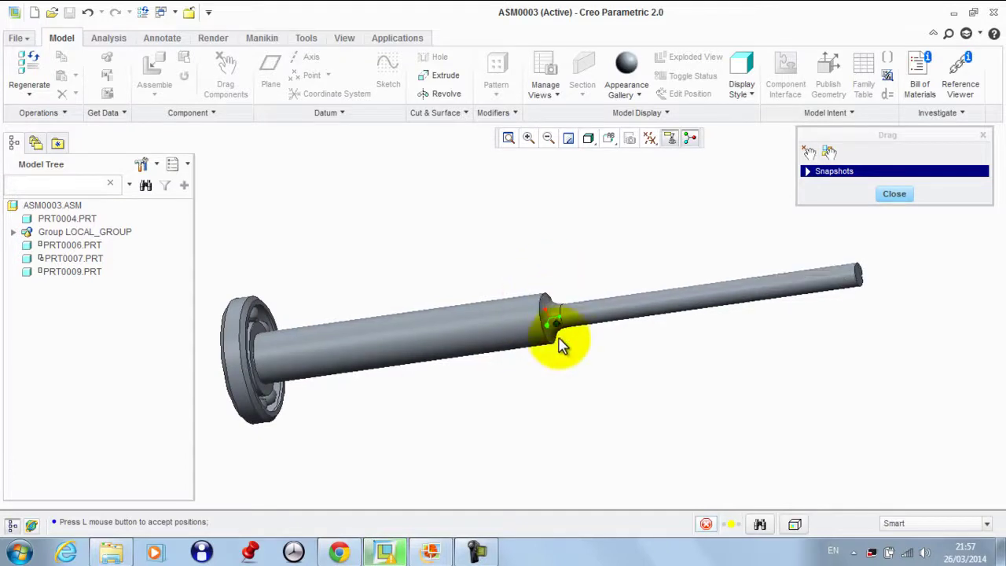
pyautogui.click(553, 318)
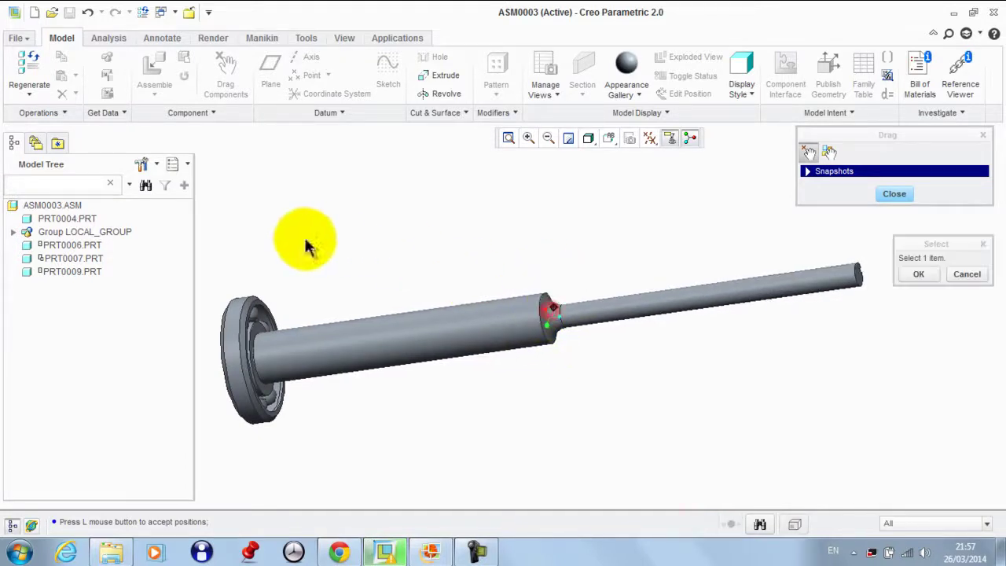
# Drag a bearing ball to a new position, then exit the drag tool.
pyautogui.scroll(5, 270, 337)
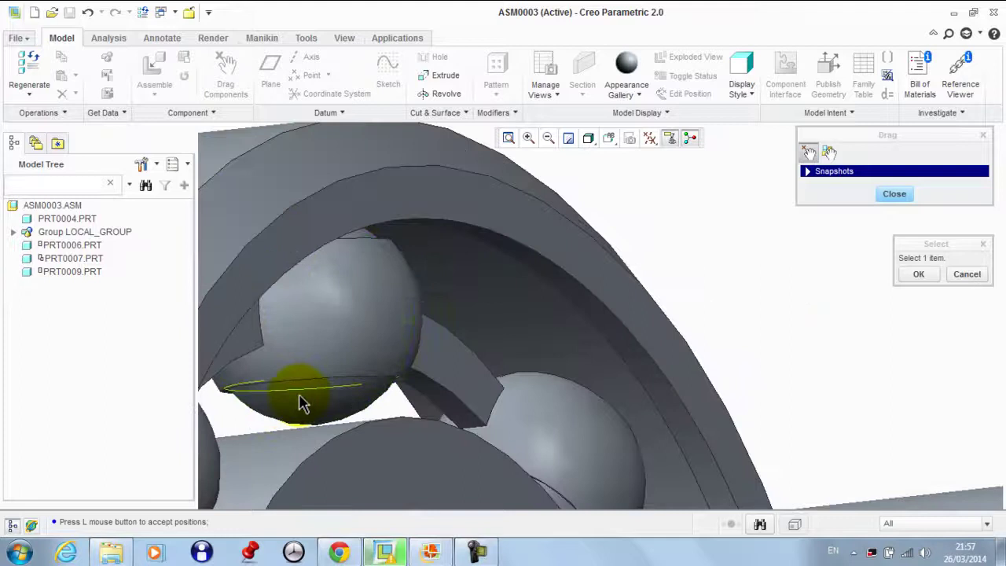
pyautogui.click(299, 407)
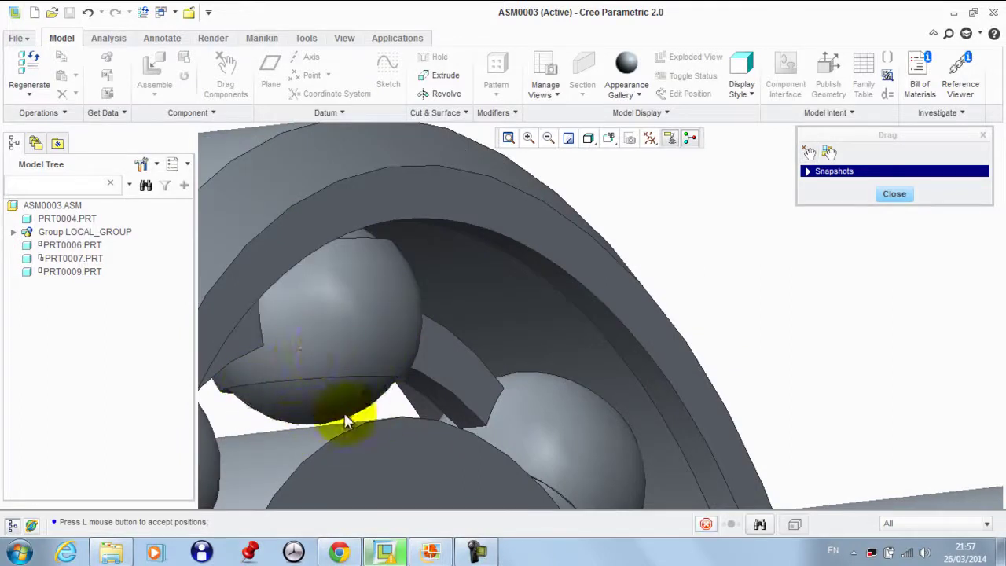
pyautogui.click(330, 402)
pyautogui.scroll(-5, 377, 252)
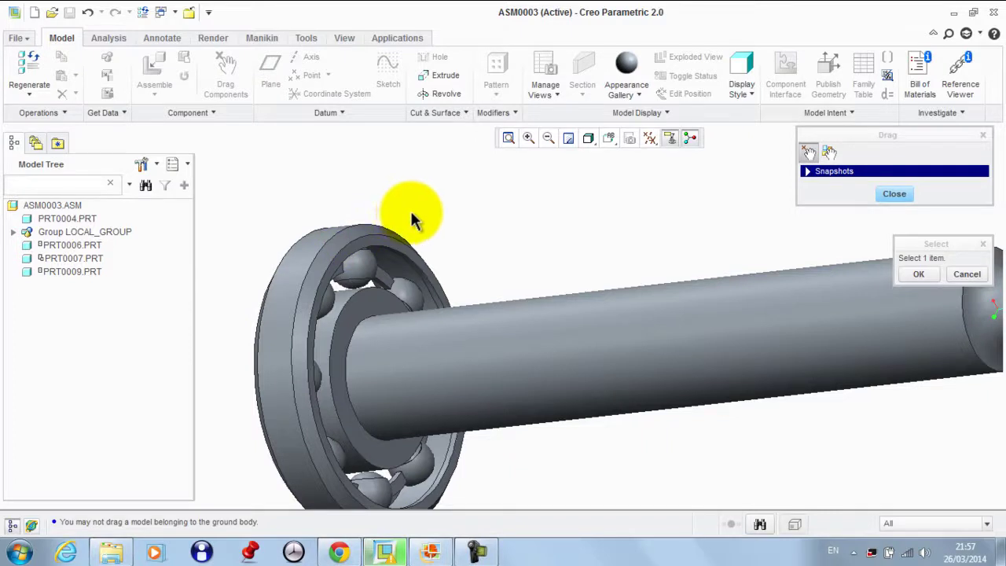
pyautogui.scroll(-3, 378, 241)
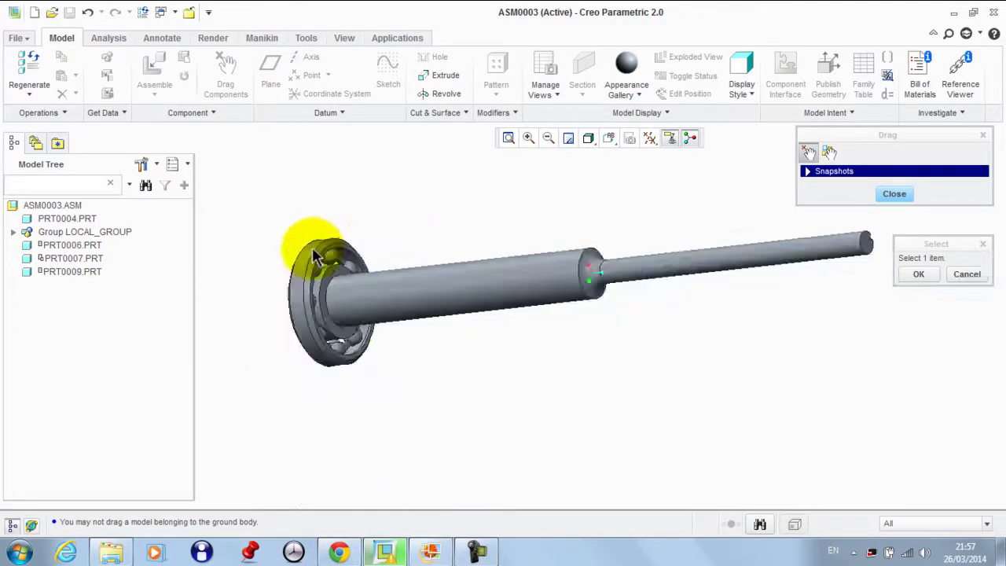
pyautogui.click(894, 194)
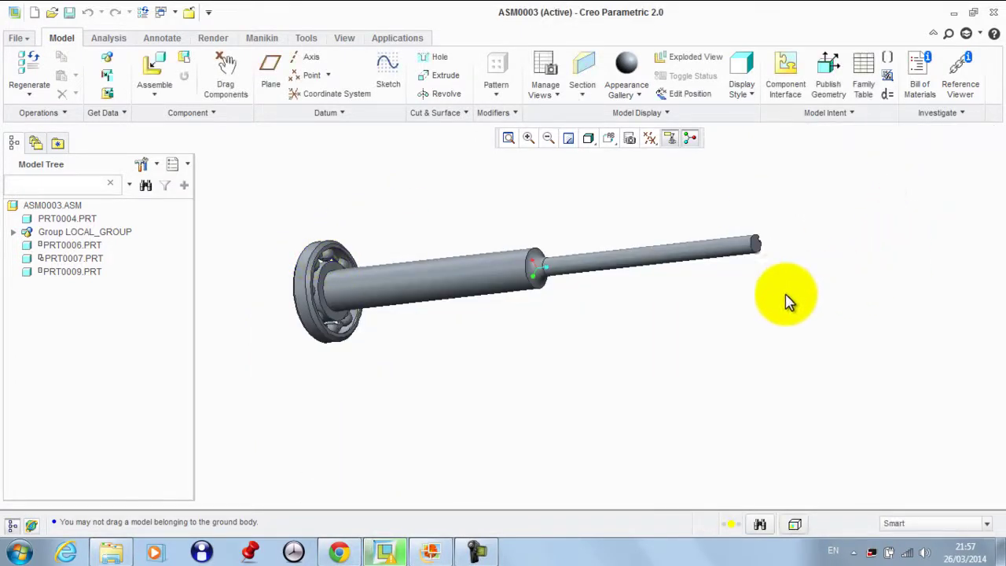